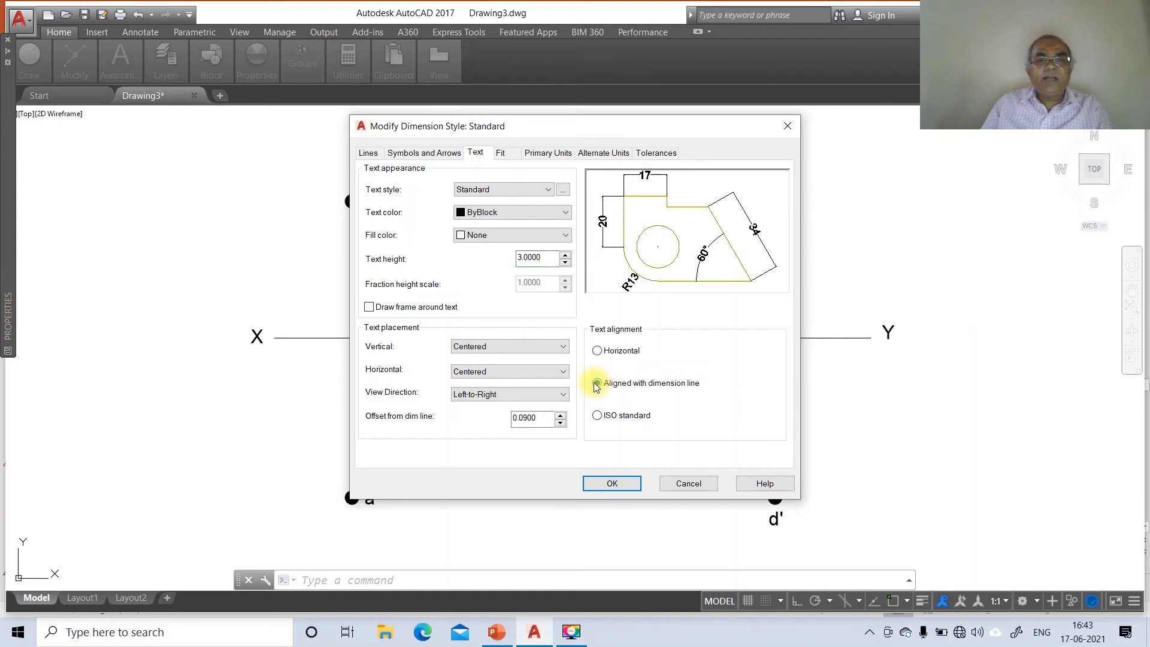
Step: Set the Standard dimension style's vertical text placement to Above and its arrow size to 3
click(564, 348)
click(545, 369)
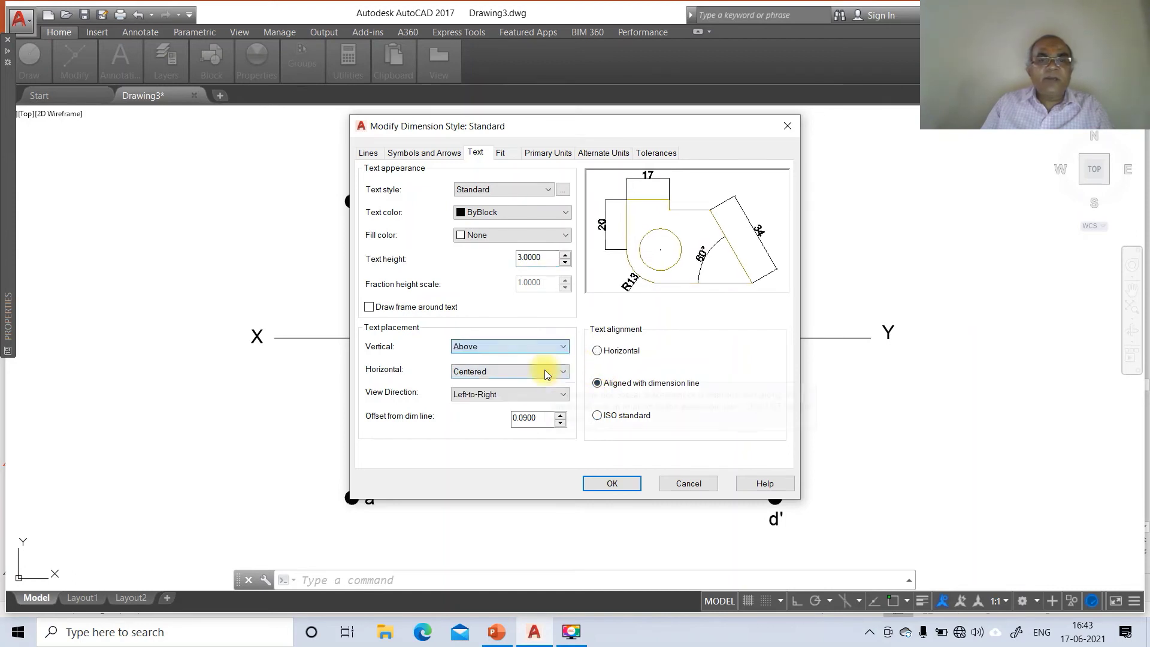
click(424, 155)
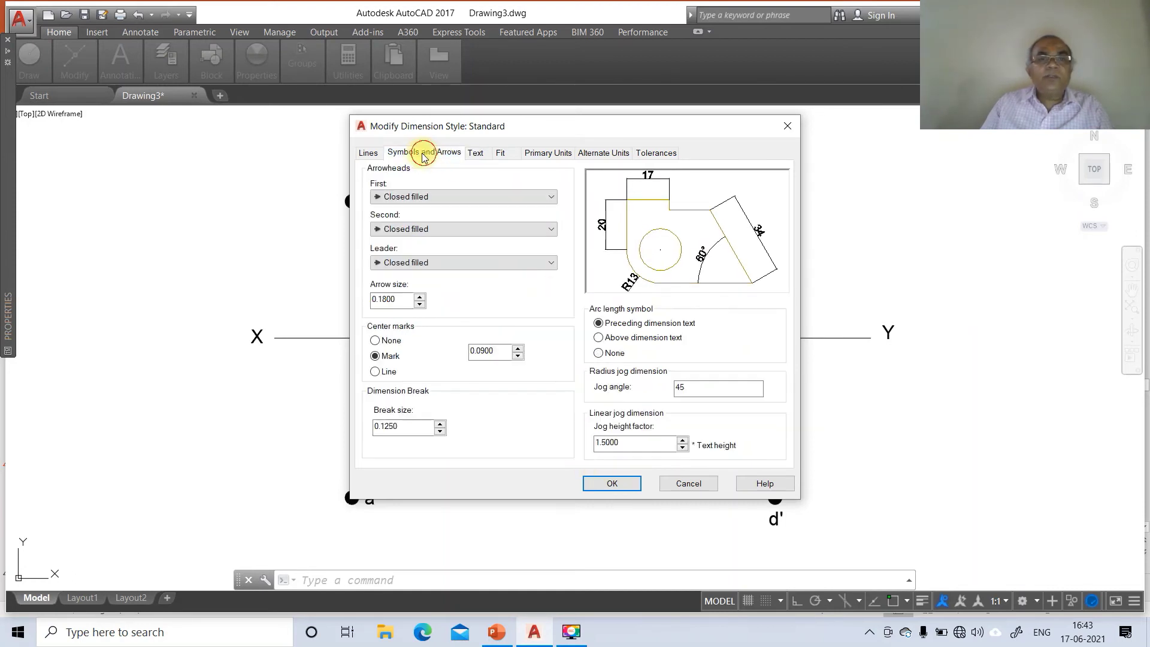
drag(407, 304, 362, 298)
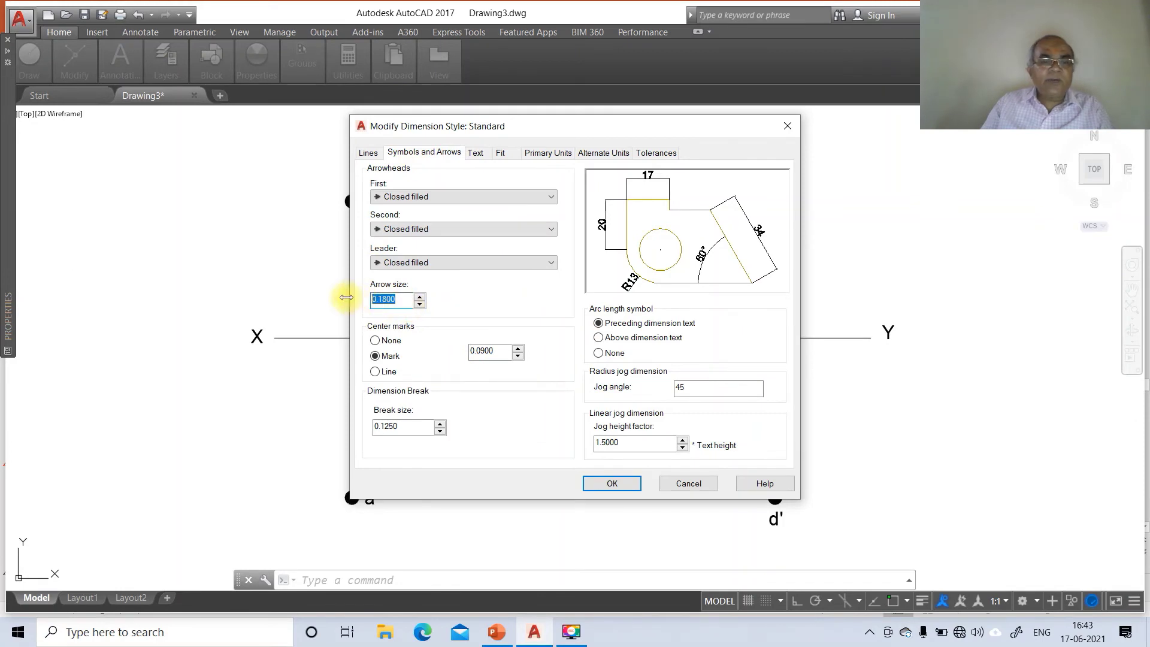
Step: Set the extension lines' offset from origin to 2, apply the style changes and close the style manager
click(370, 156)
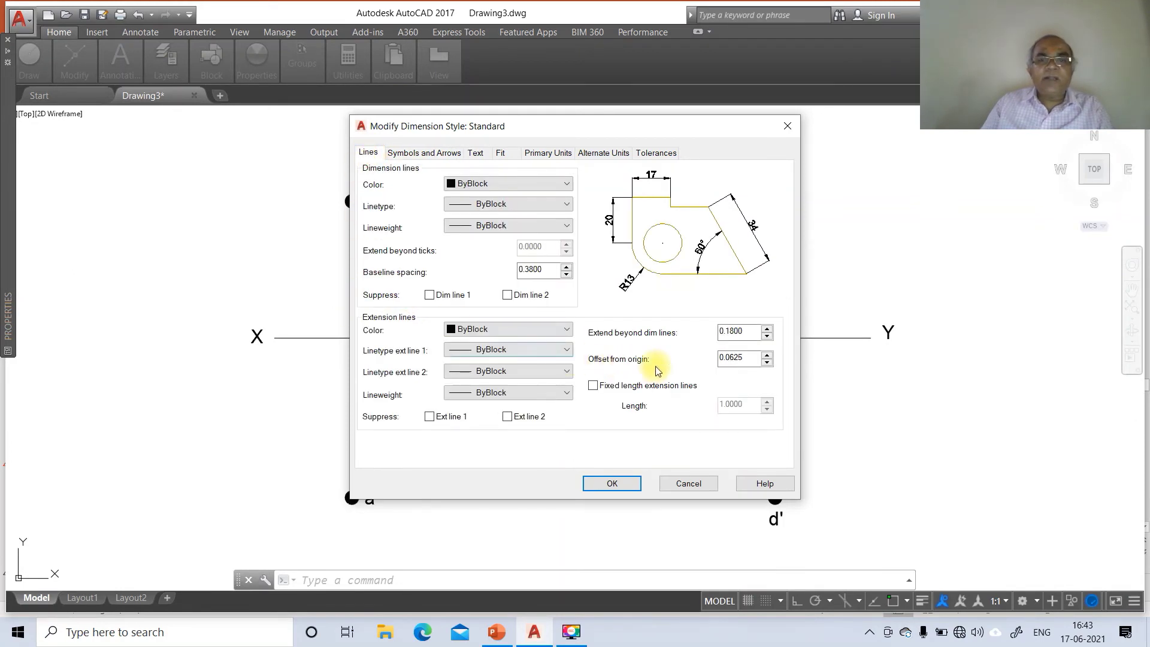
drag(745, 358, 715, 358)
text(2)
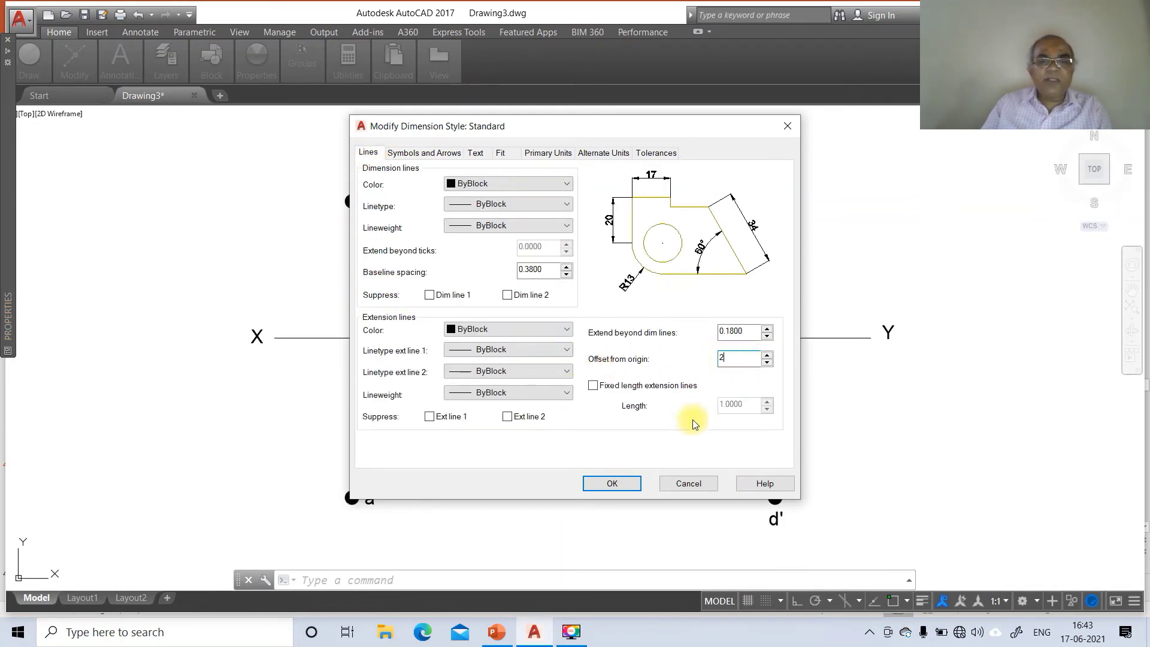
click(614, 484)
click(669, 429)
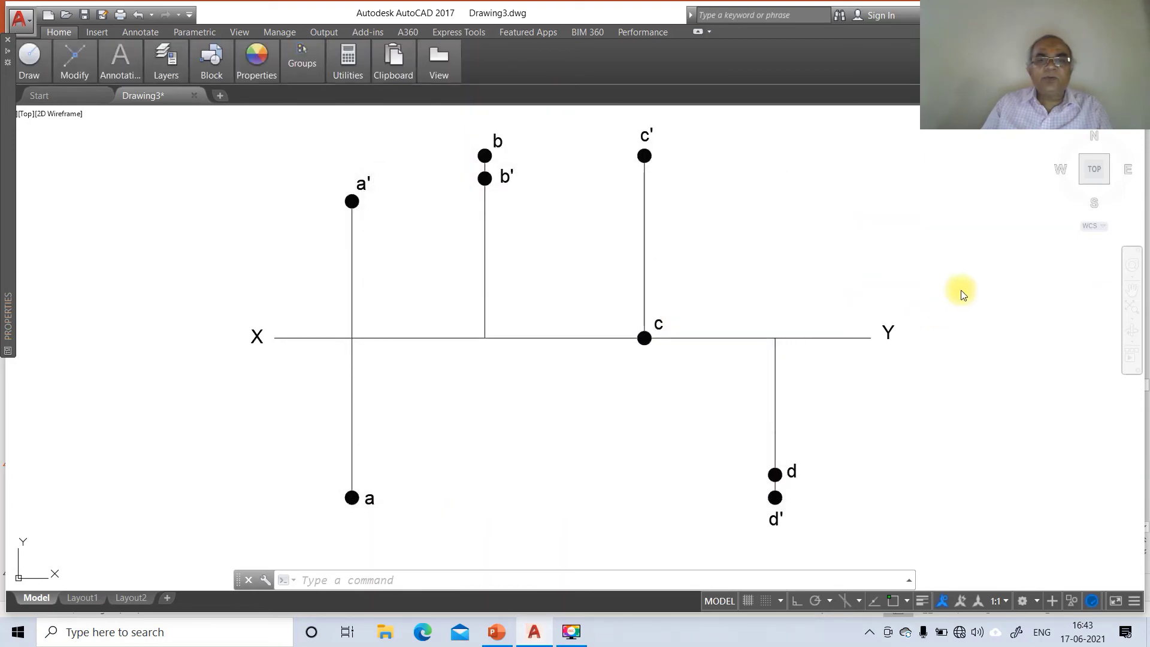
Step: Dimension the vertical distance from the centre of point a to the XY line, placing it to the left of the projector
text(dim)
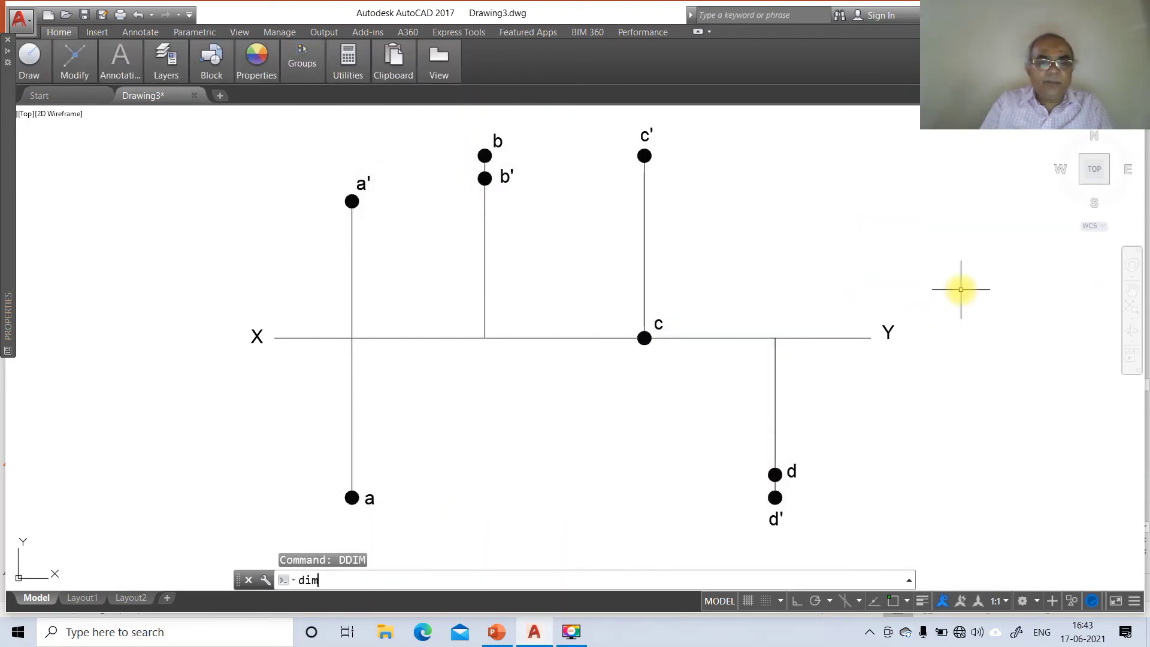
key(Return)
key(Return)
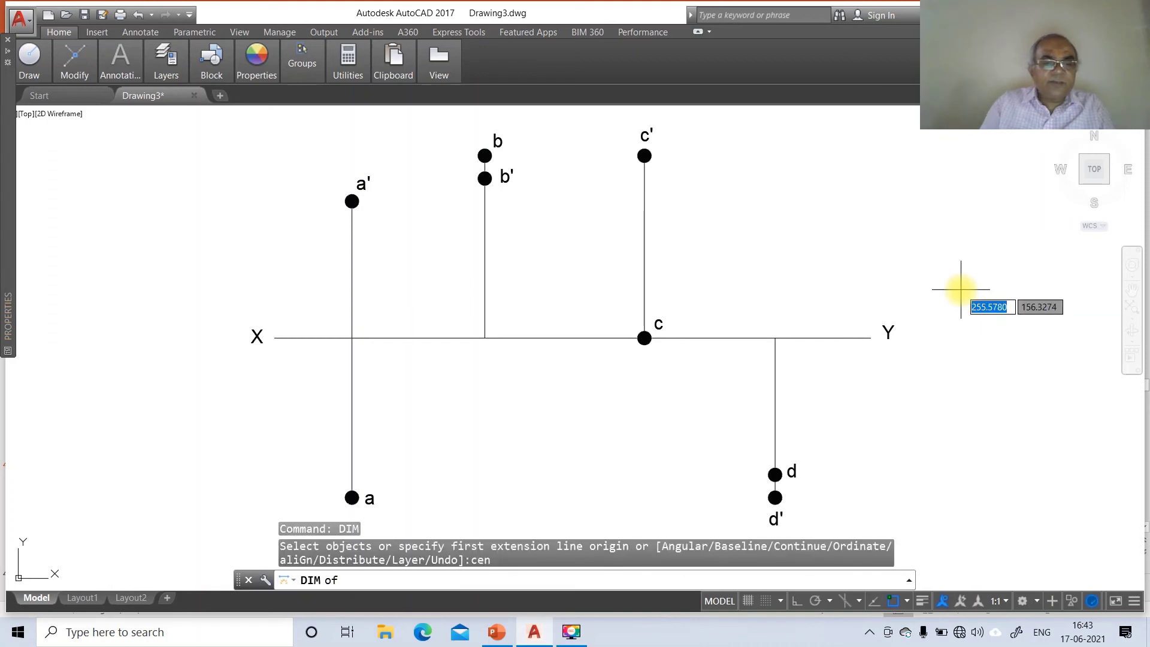
click(352, 497)
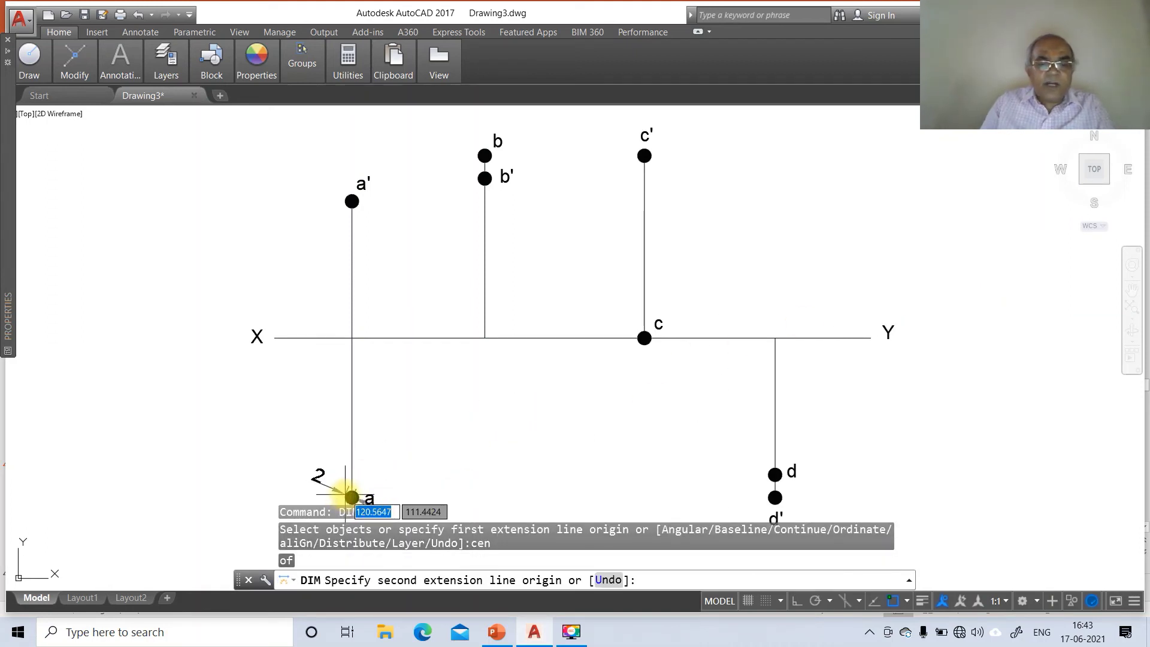
text(int)
key(Return)
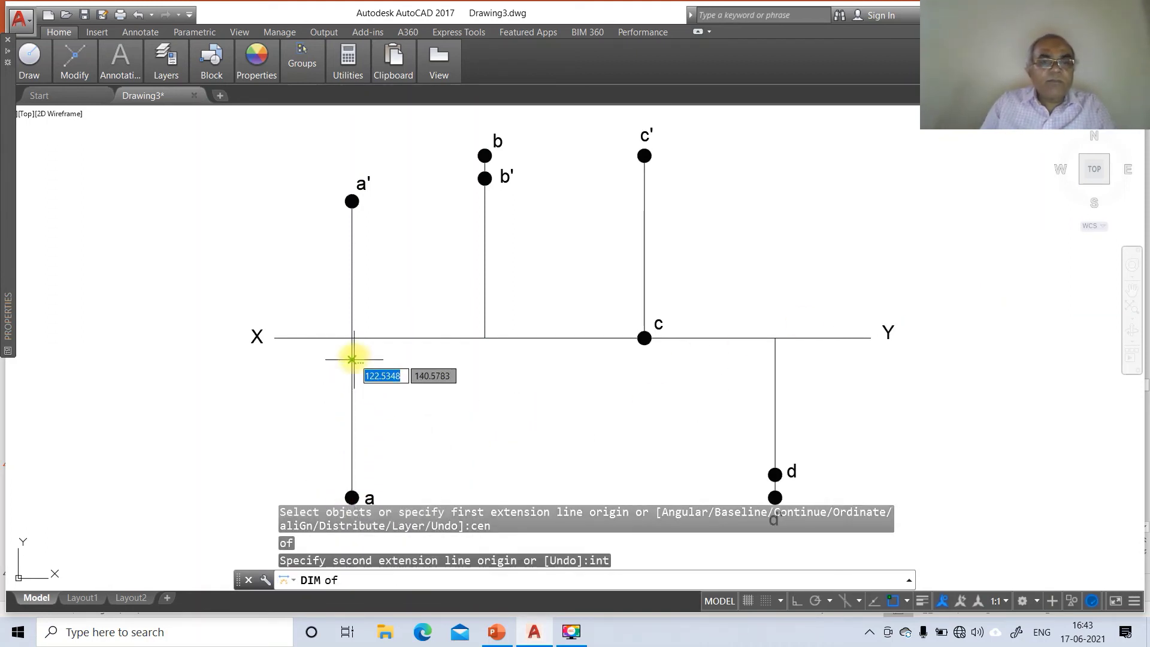
click(351, 337)
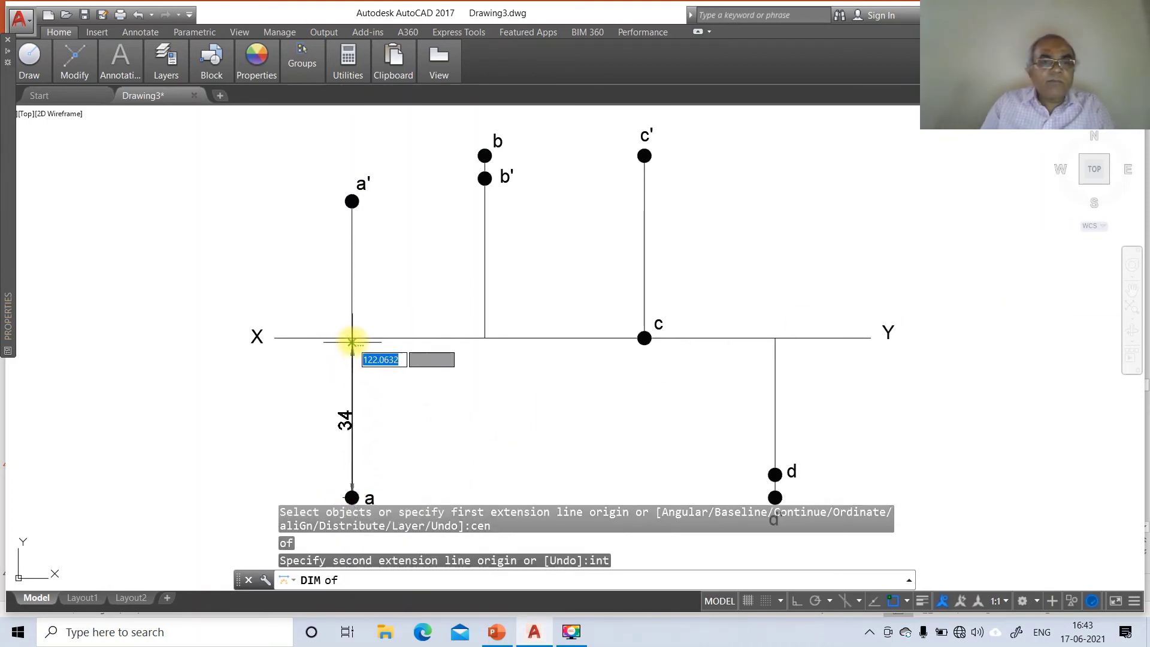
click(316, 371)
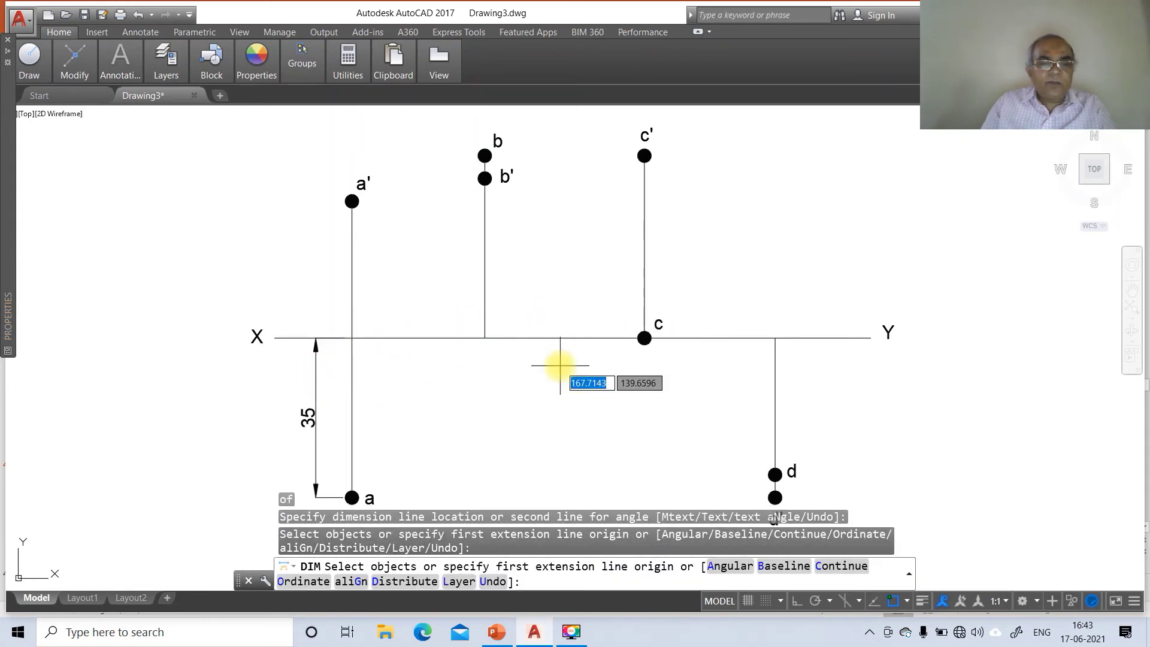
key(Escape)
Step: Modify the Standard dimension style so that the text offset from the dimension line is 2
text(d)
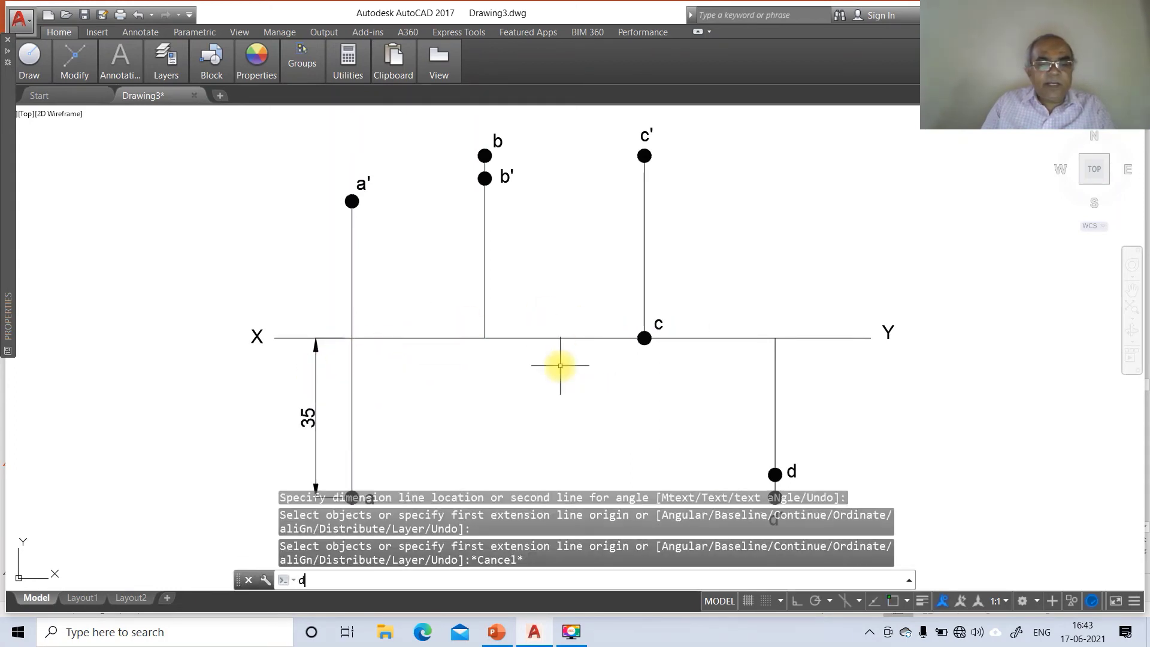
text(dim)
key(Return)
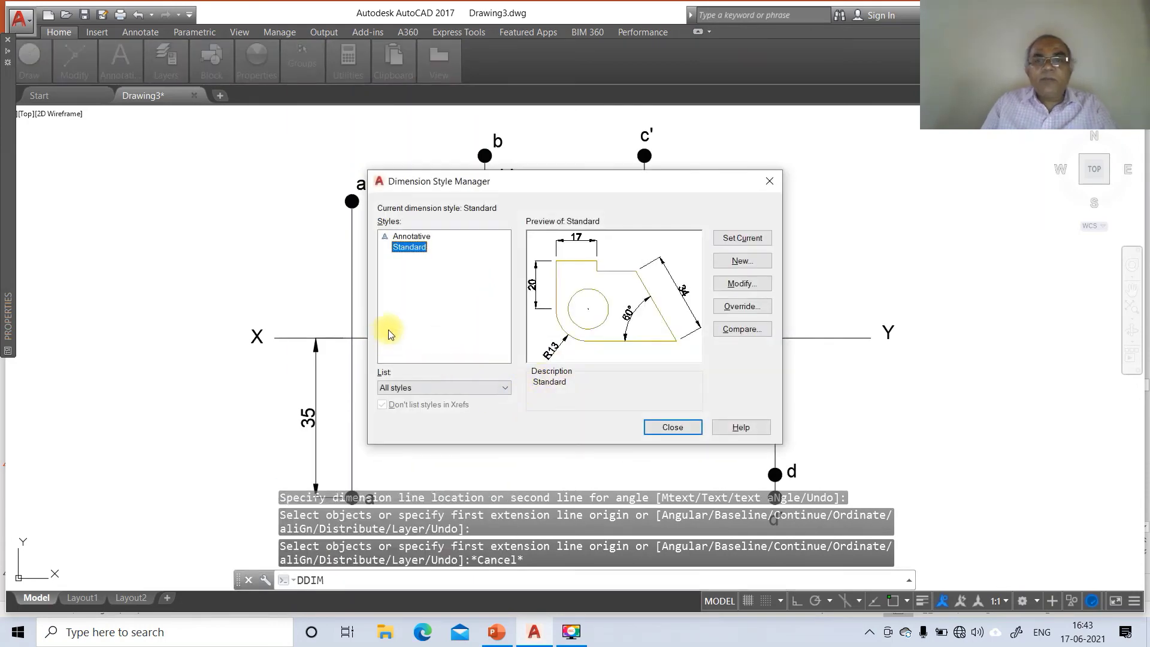
click(740, 283)
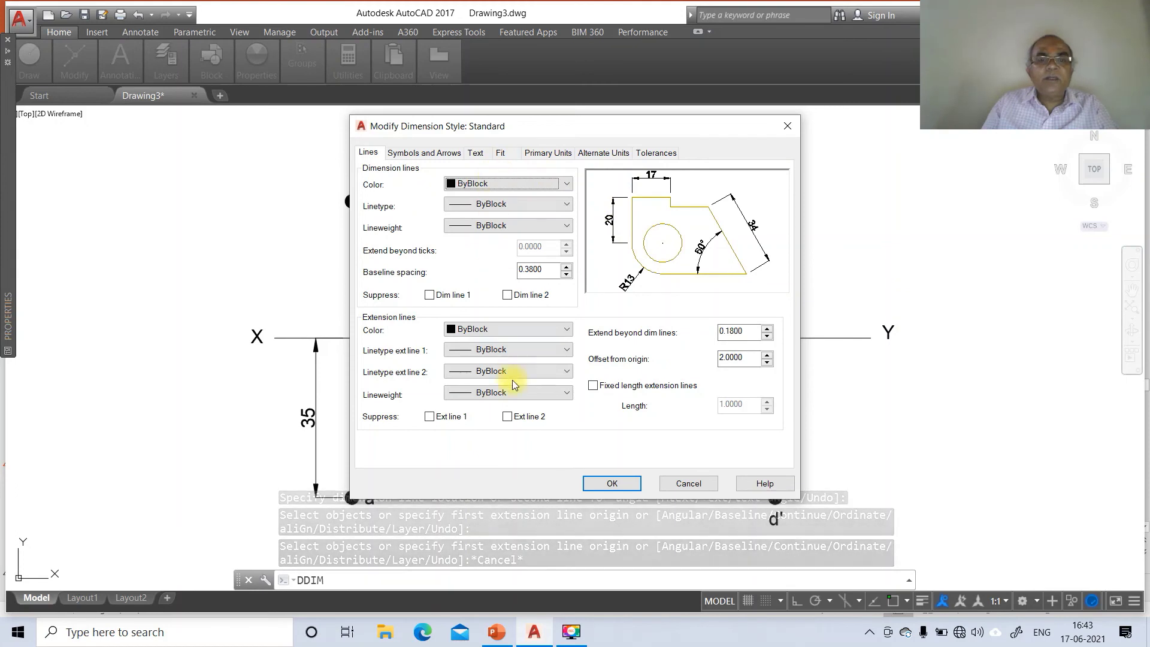
click(443, 154)
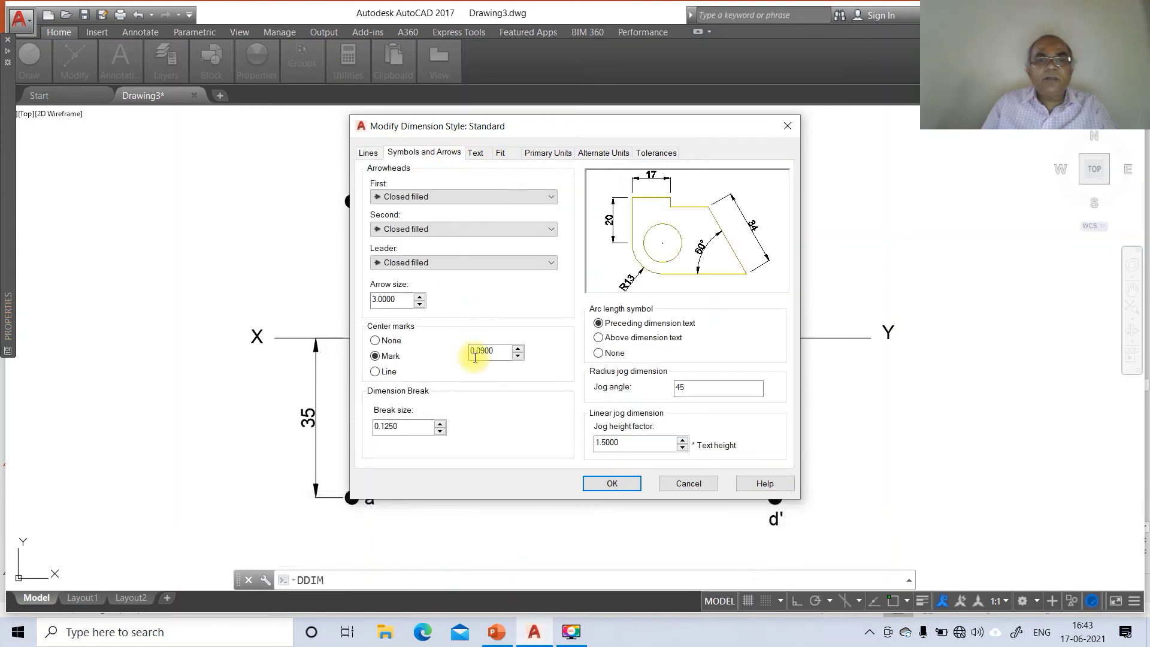
click(476, 153)
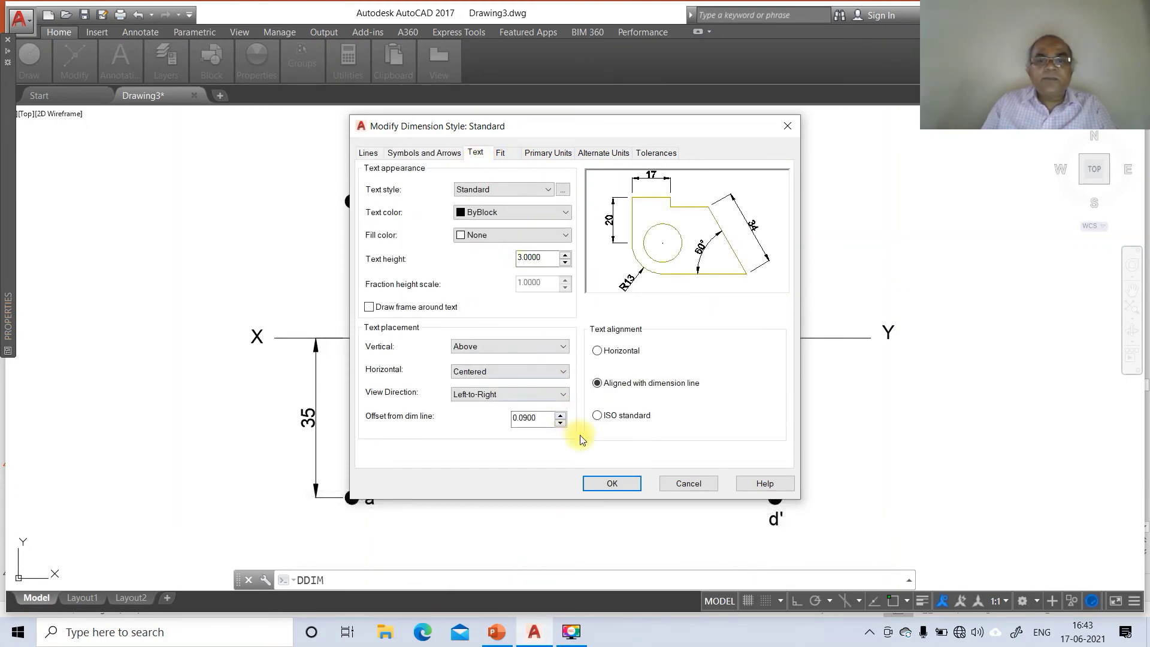
drag(540, 418, 486, 416)
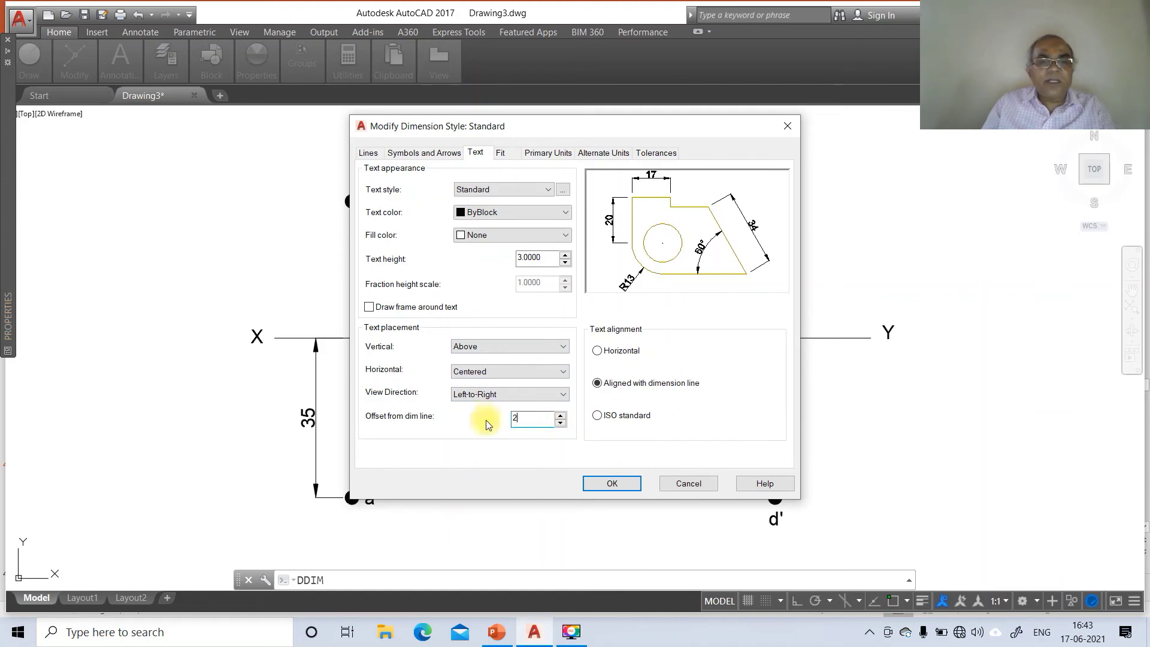
text(2)
click(608, 483)
click(676, 429)
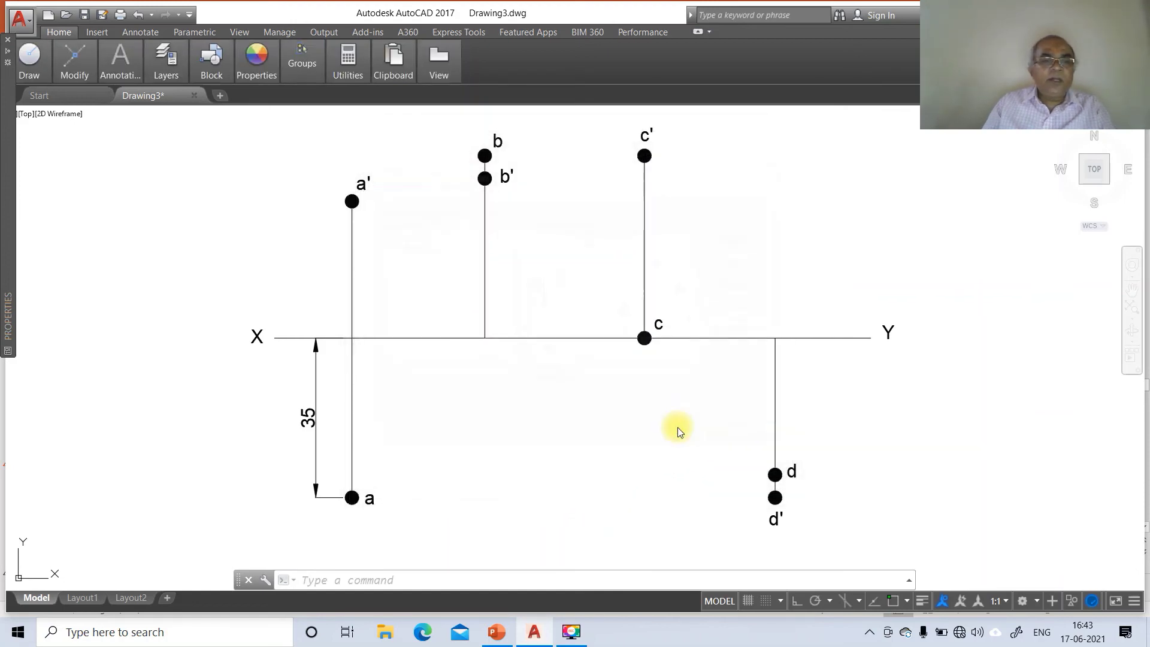
Step: Dimension the vertical distance from the centre of point a' to the XY line, aligned with the dimension below it
text(d)
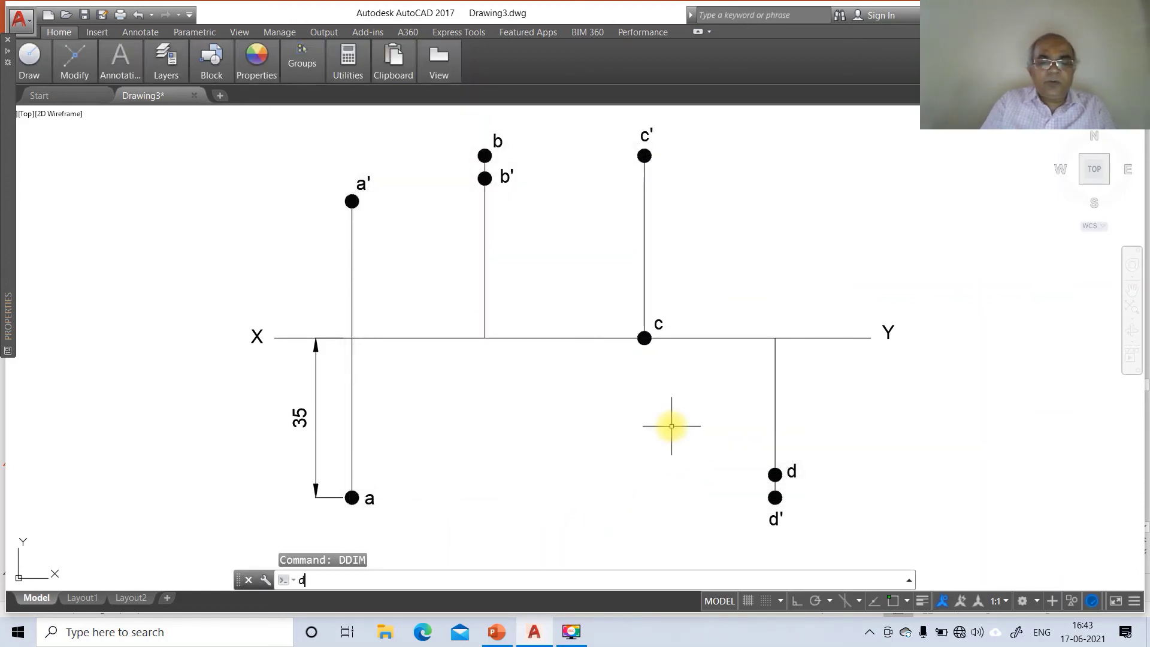
text(im)
key(Return)
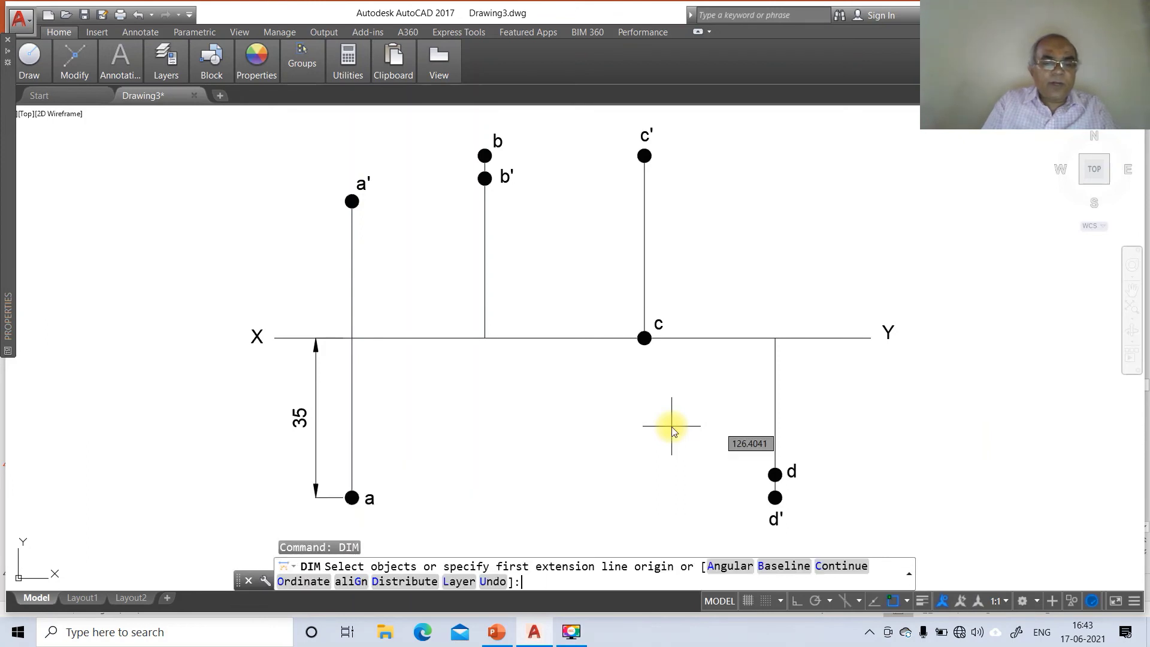
text(ve)
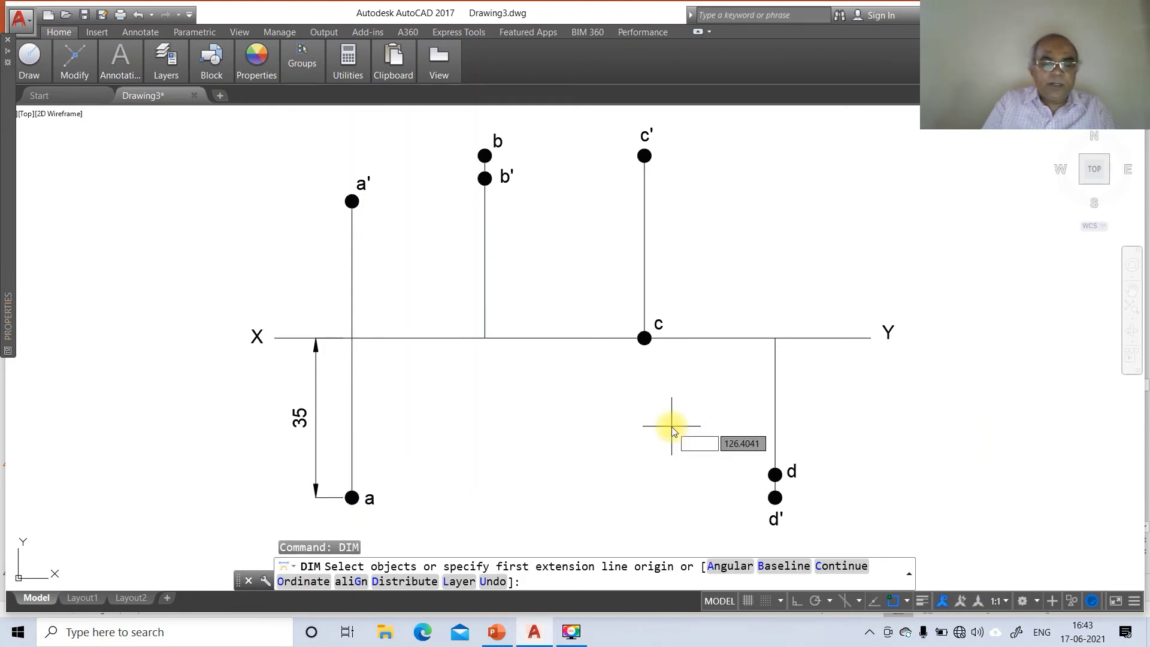
text(cen)
key(Return)
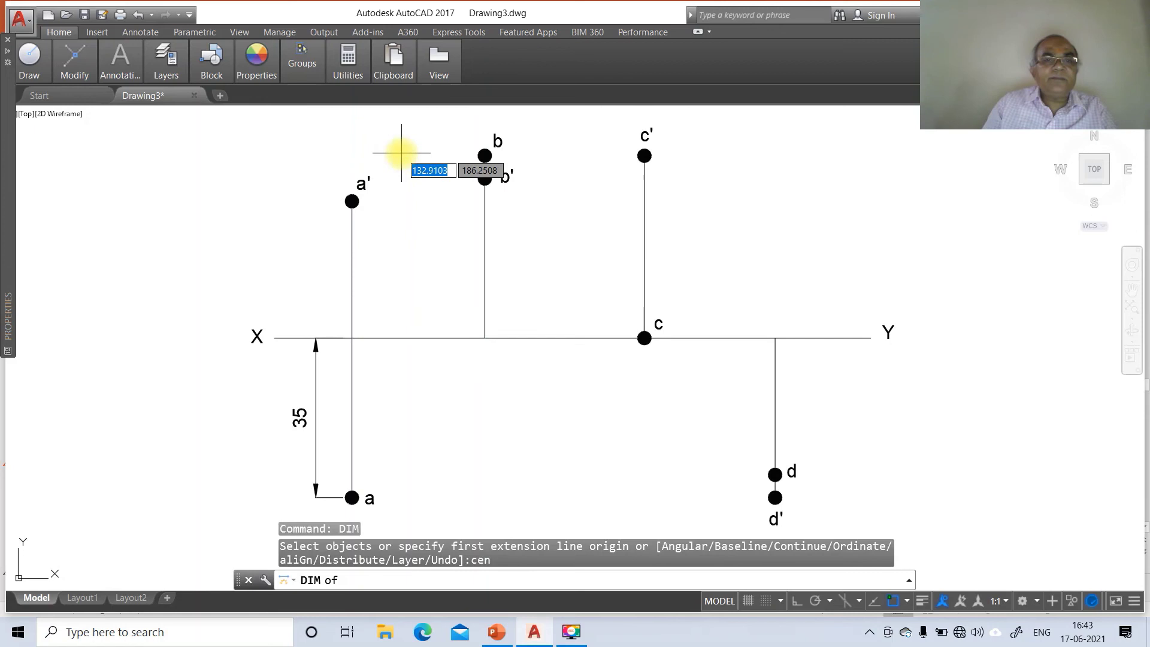
click(351, 201)
text(int)
key(Return)
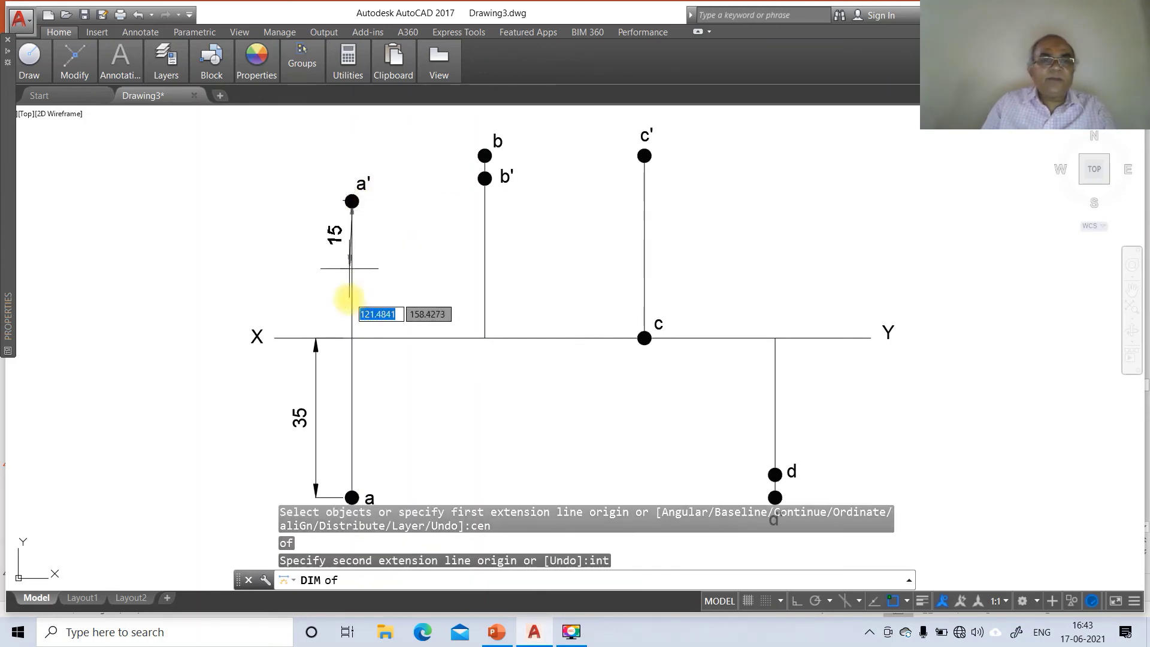
click(351, 337)
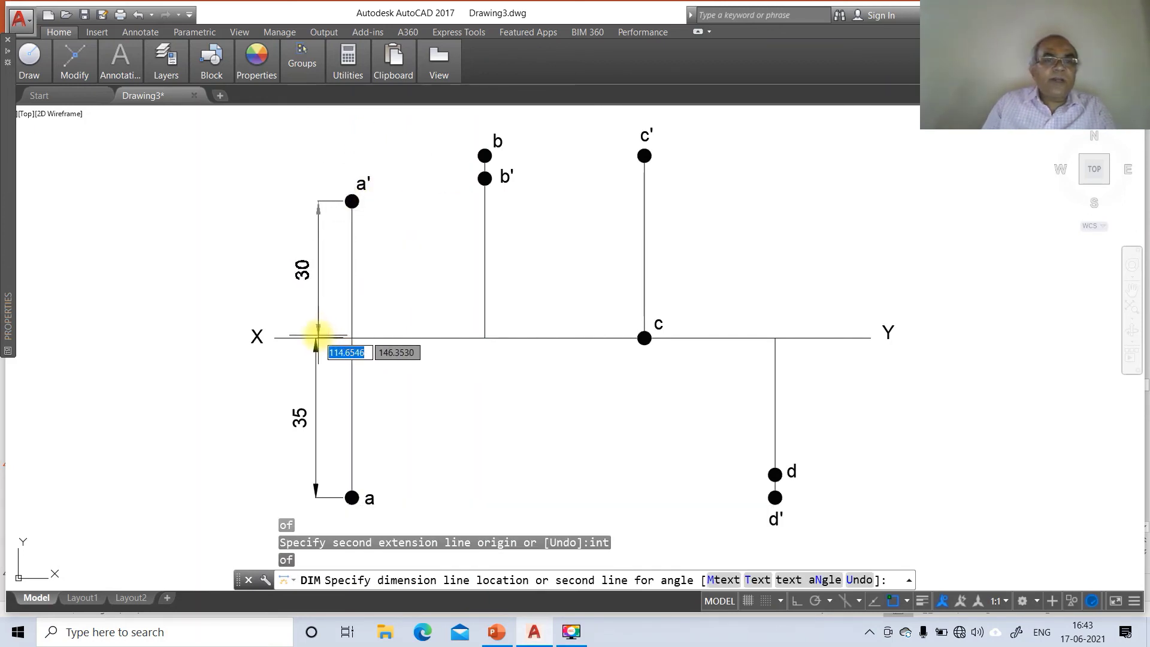
click(315, 337)
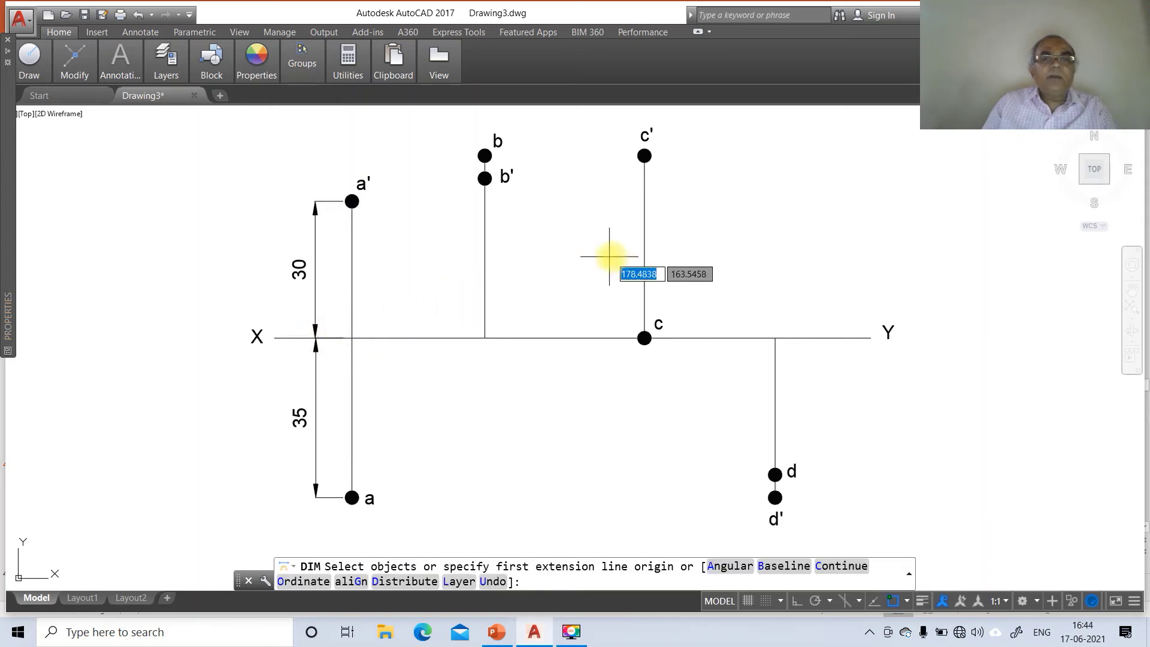
Step: Dimension the vertical distance from the centre of point b' to the XY line, placing it just left of the projector
text(cen)
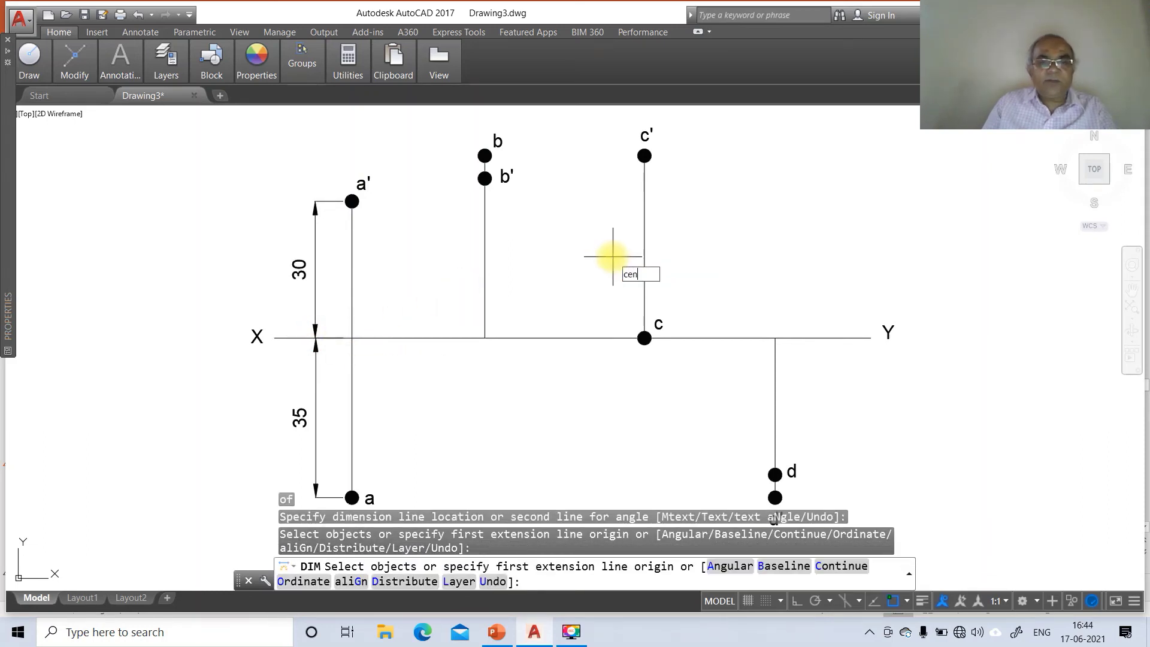
key(Return)
click(485, 178)
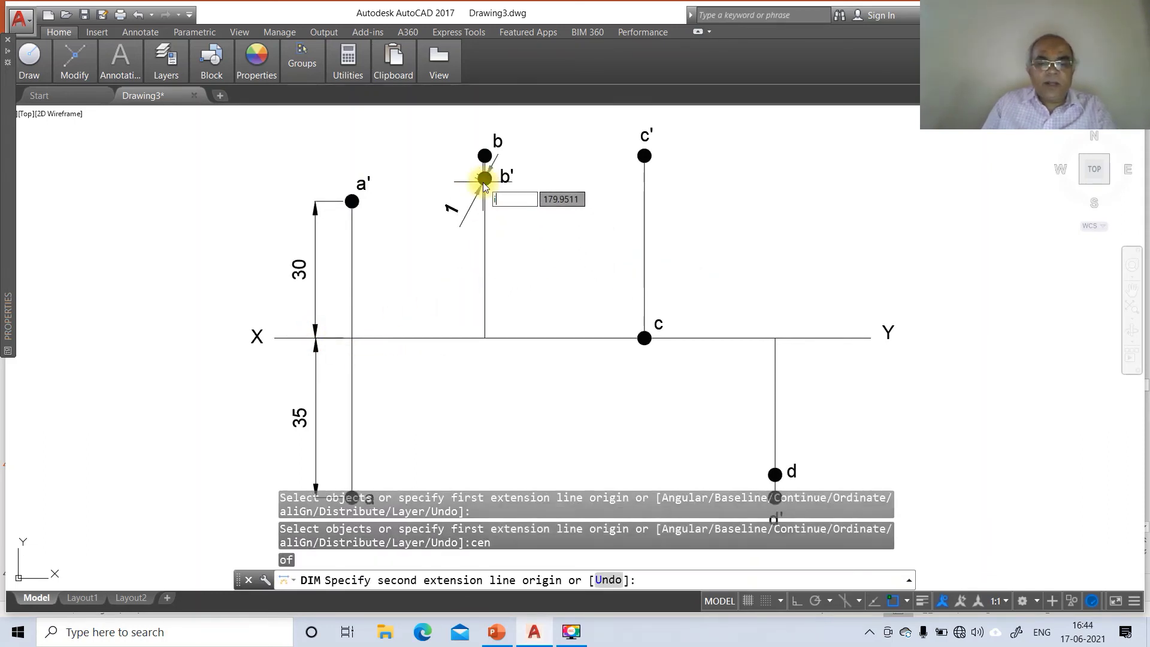
text(int)
key(Return)
click(485, 337)
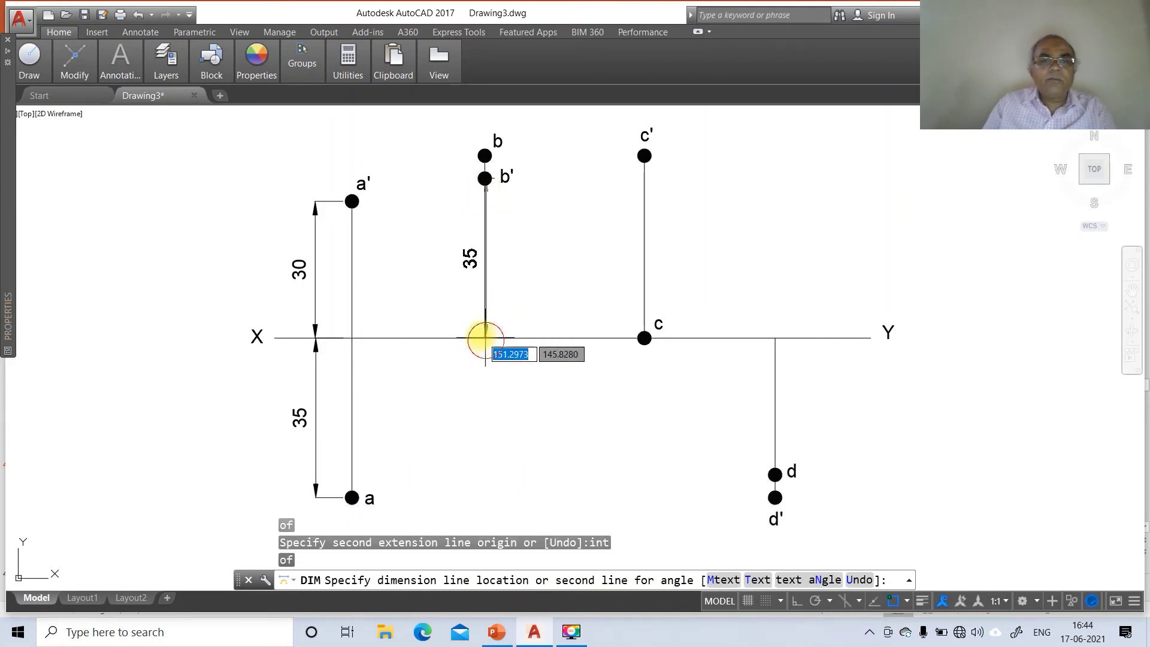
click(453, 327)
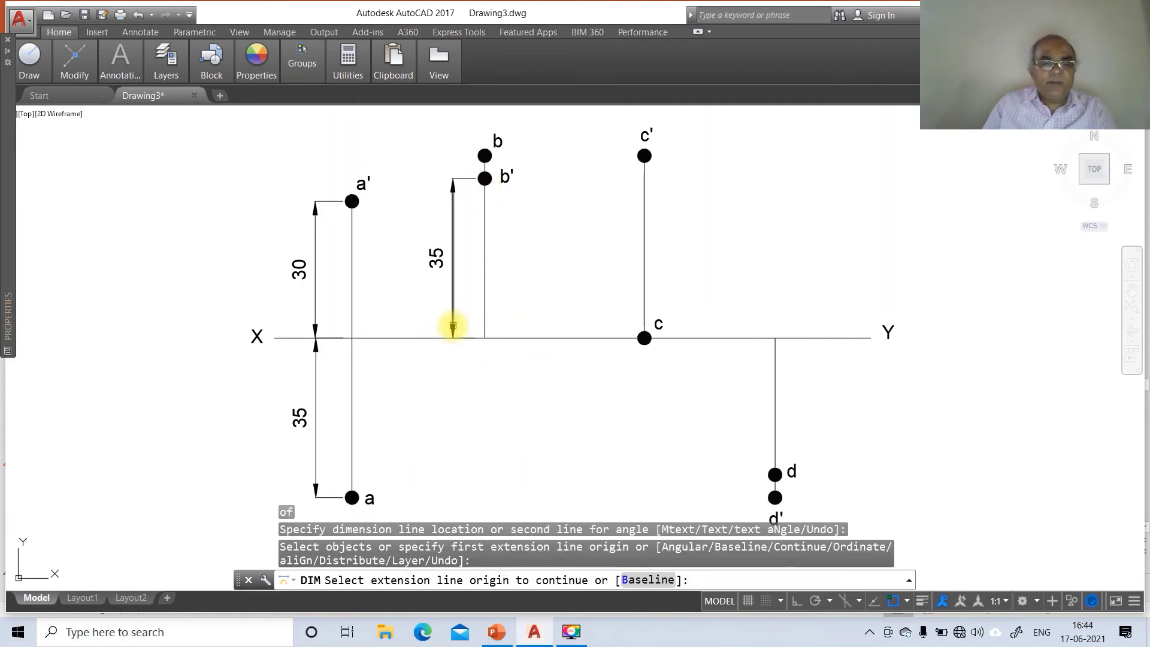
Step: Dimension the vertical distance from the centre of point b to the XY line, placing it outside the b' dimension
text(cen)
key(Return)
key(Escape)
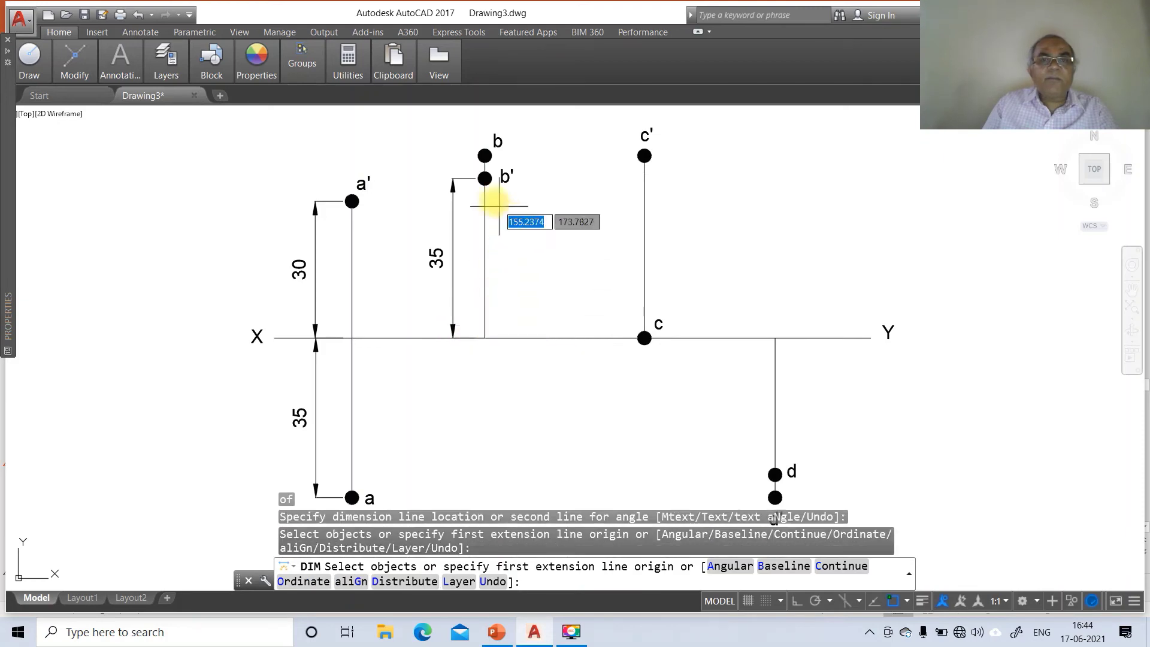
click(484, 156)
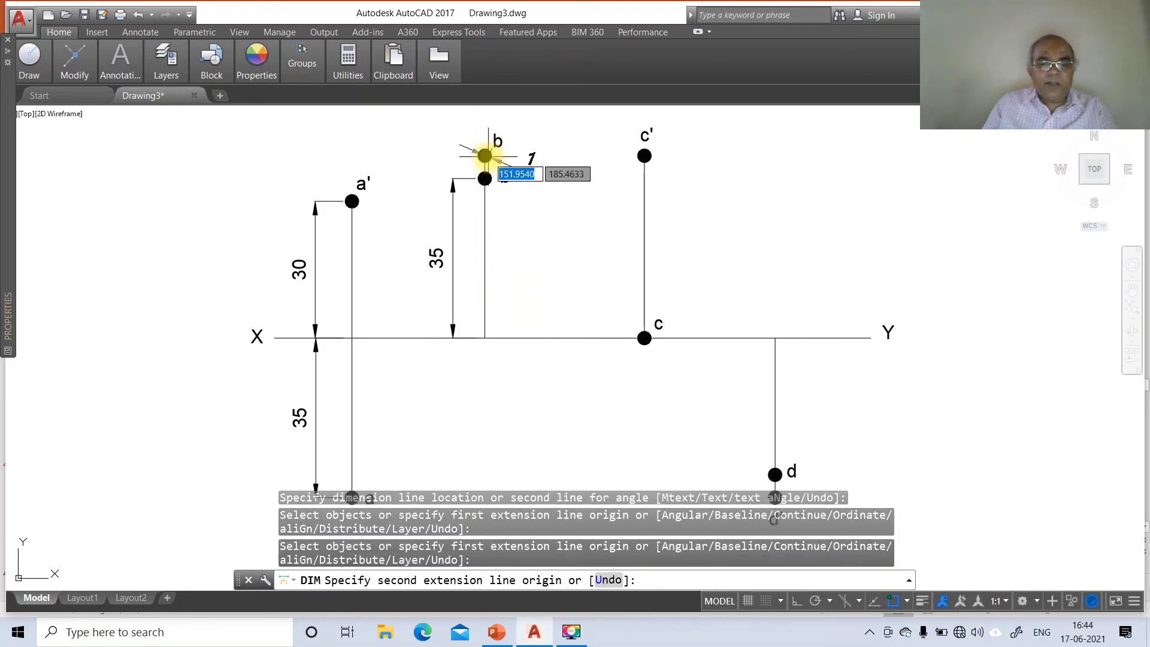
text(int)
key(Return)
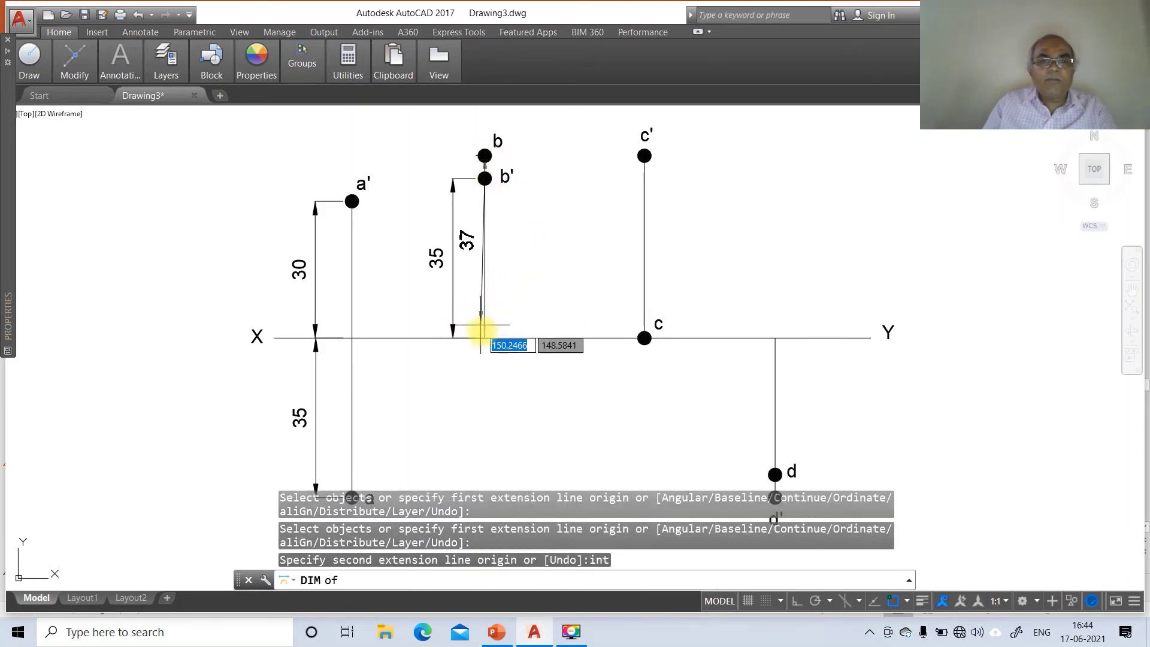
click(484, 338)
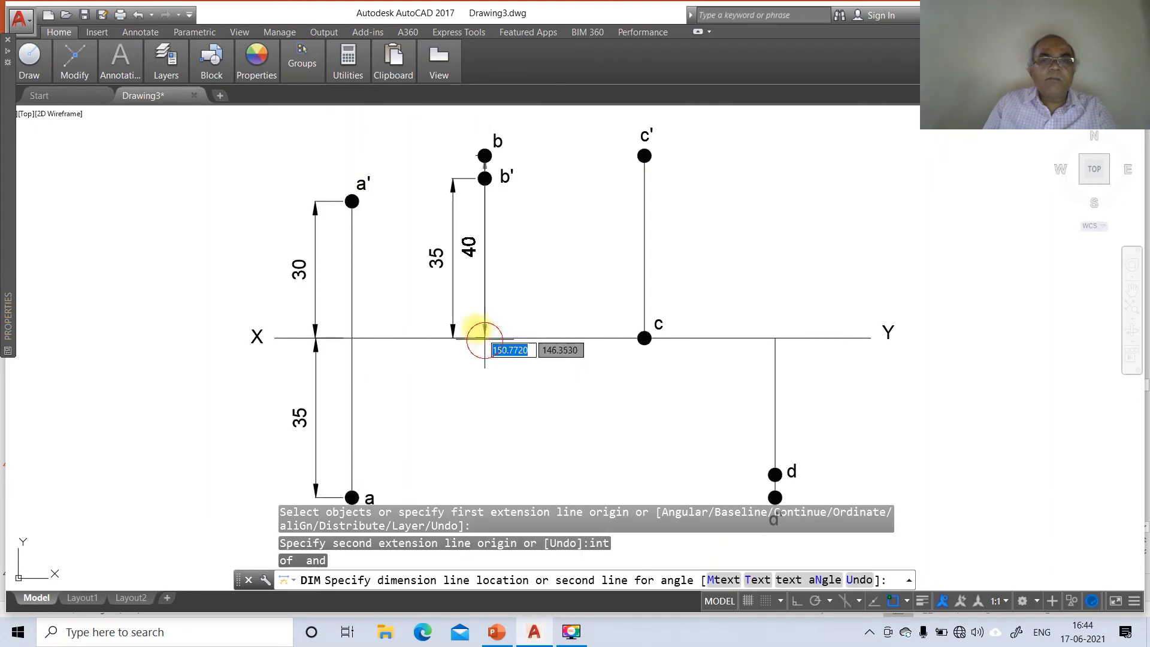
click(411, 314)
key(Escape)
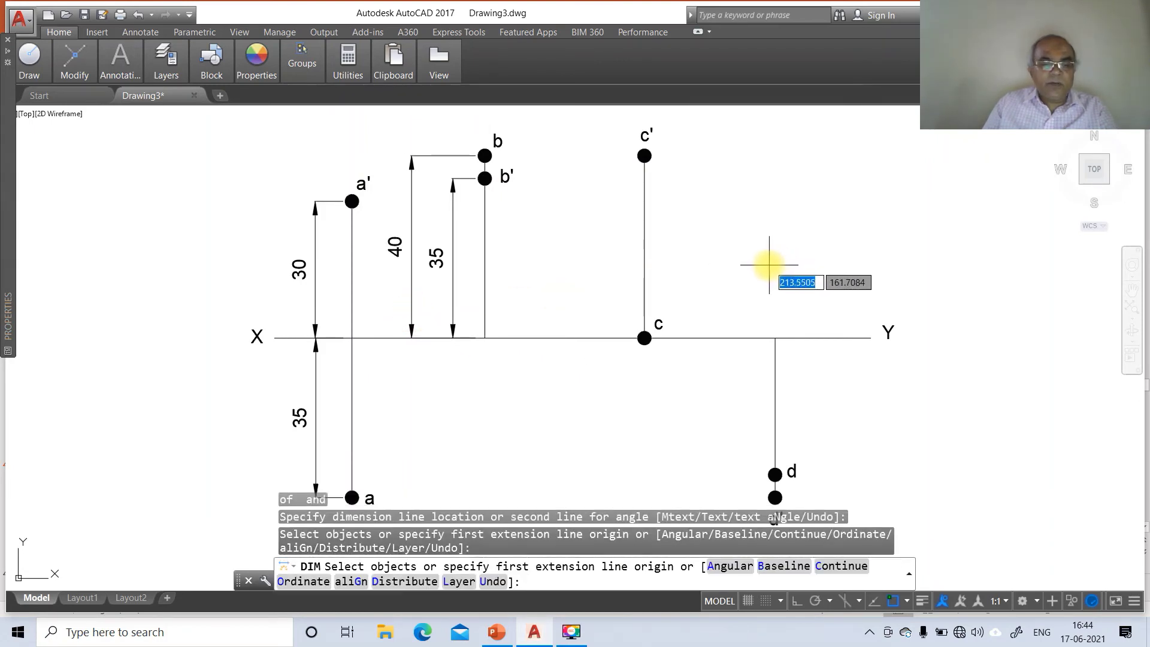
Step: Dimension the vertical distance between the centres of points c' and c, placing it to the left of their projector
text(cen)
key(Return)
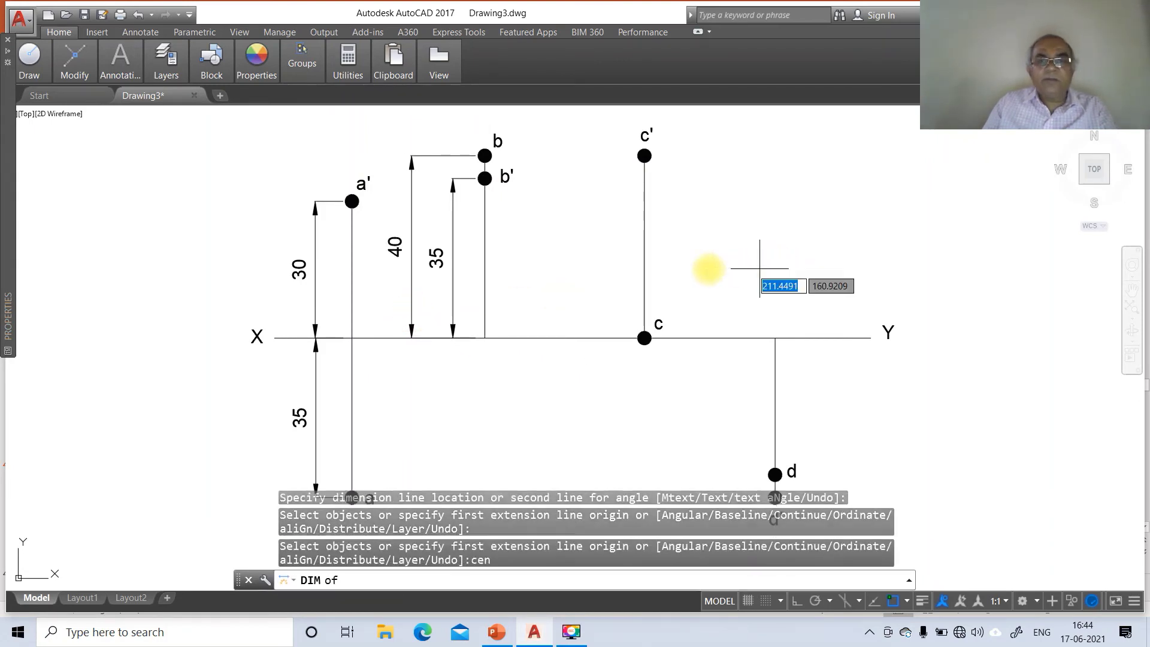
click(642, 156)
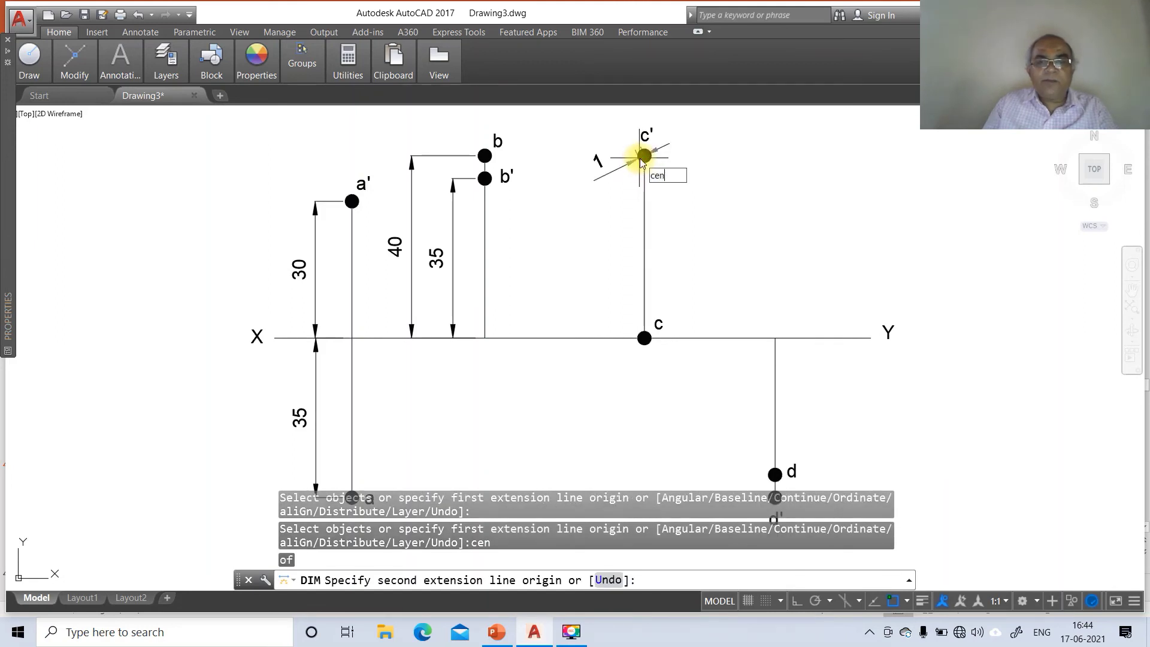
text(cen)
key(Return)
click(643, 337)
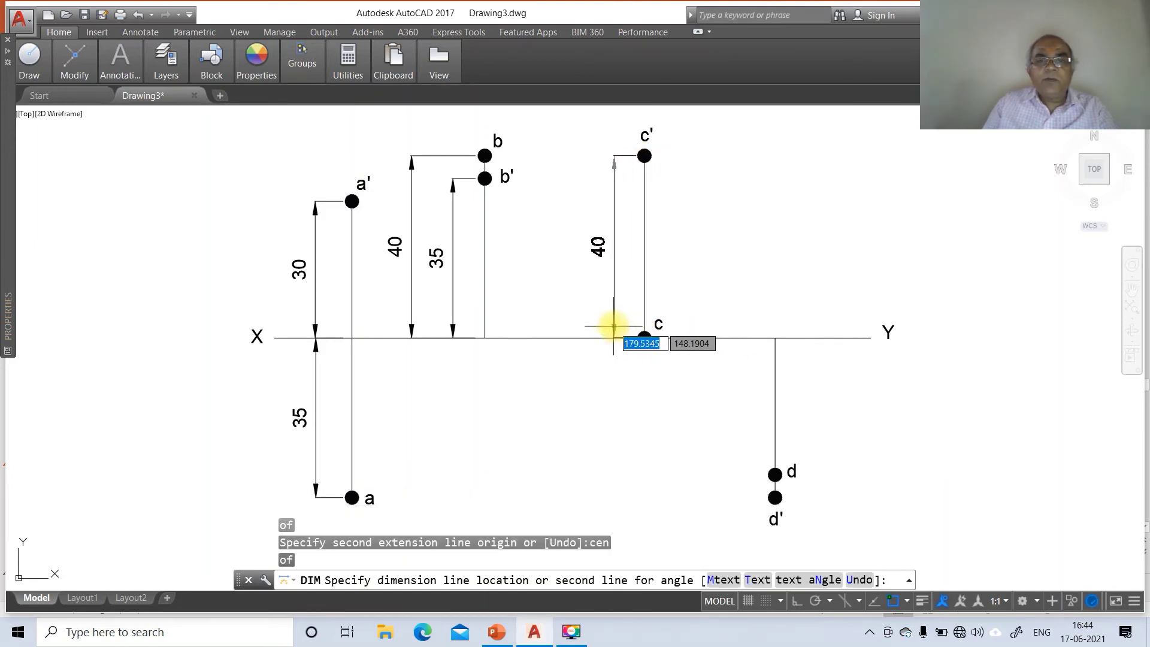
click(593, 327)
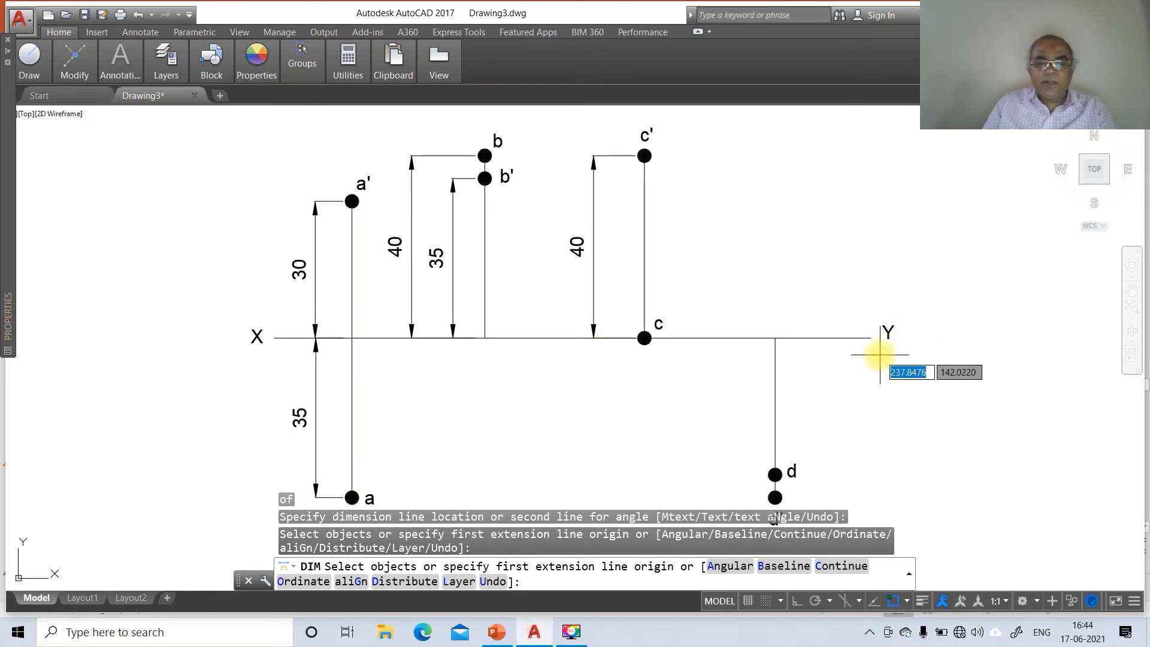
text(ceb)
key(Return)
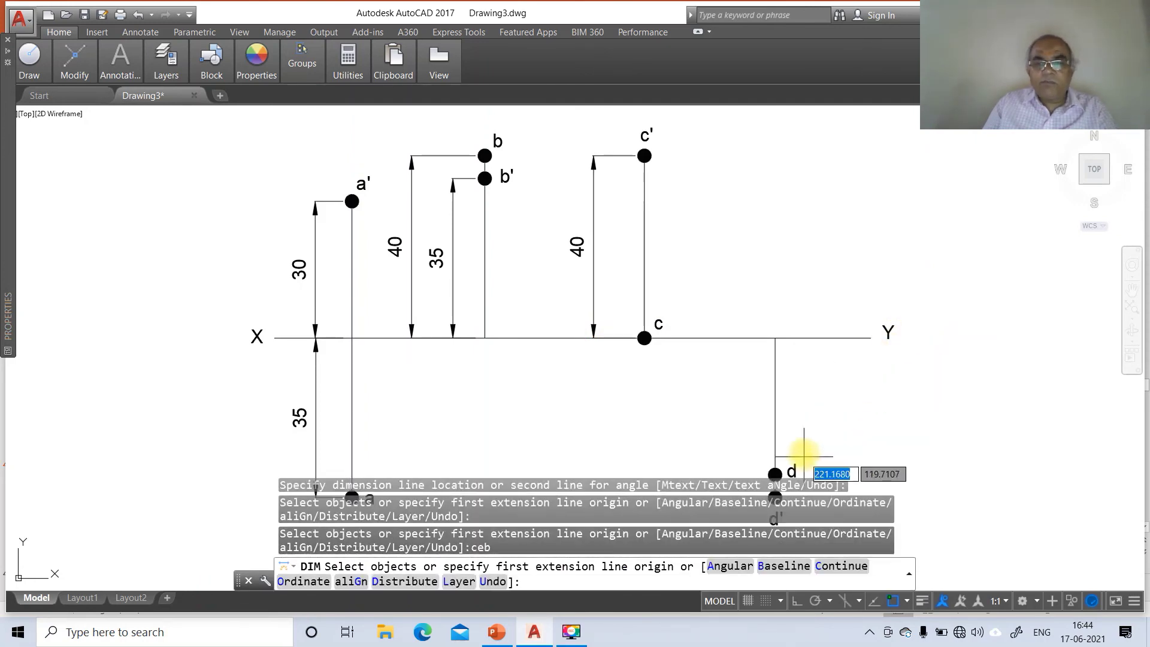
text(c)
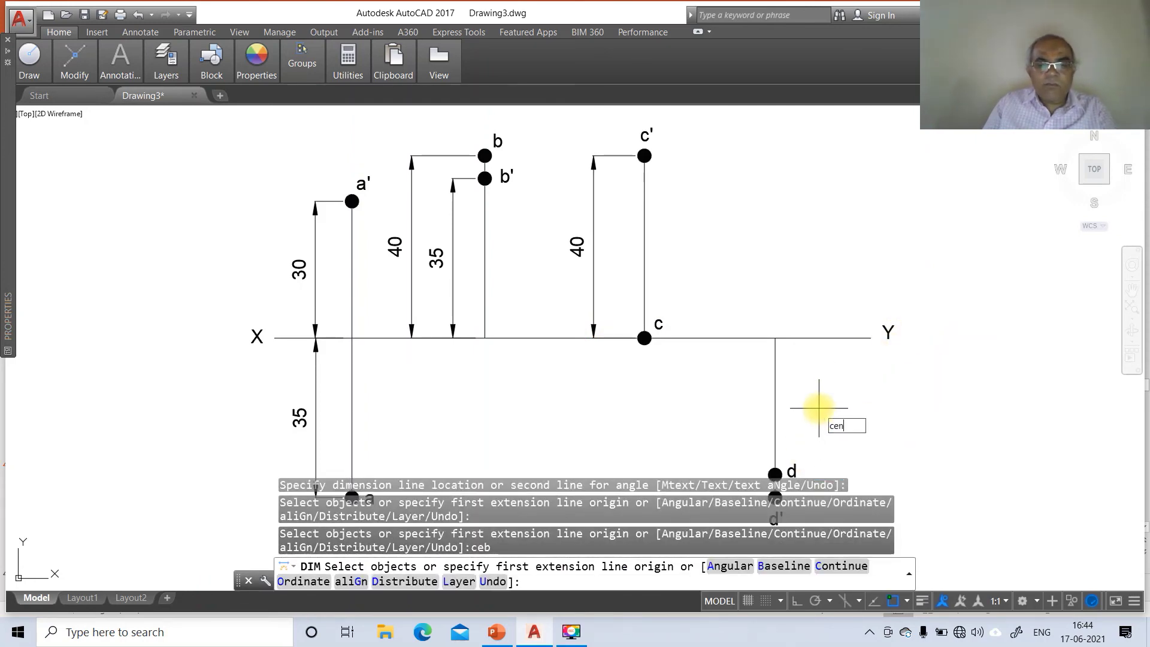
text(en)
key(Return)
key(Escape)
key(Escape)
key(Escape)
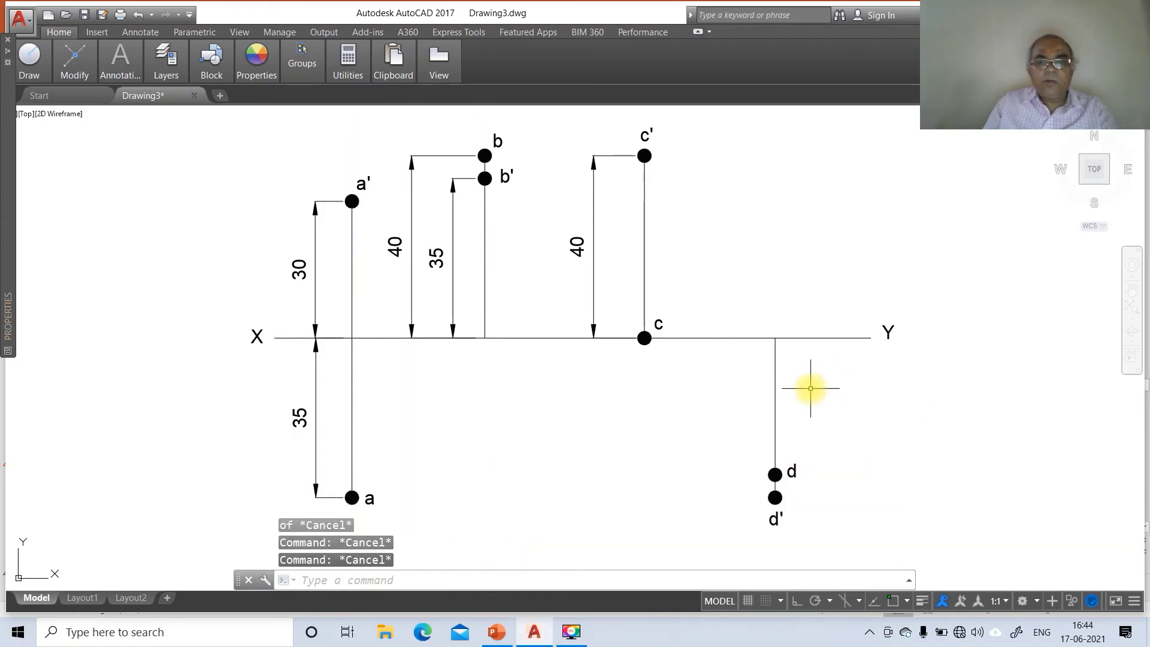
Step: Dimension the vertical distance from the centre of point d' to the projector's intersection with the XY line, placing it left of the projector
text(dim)
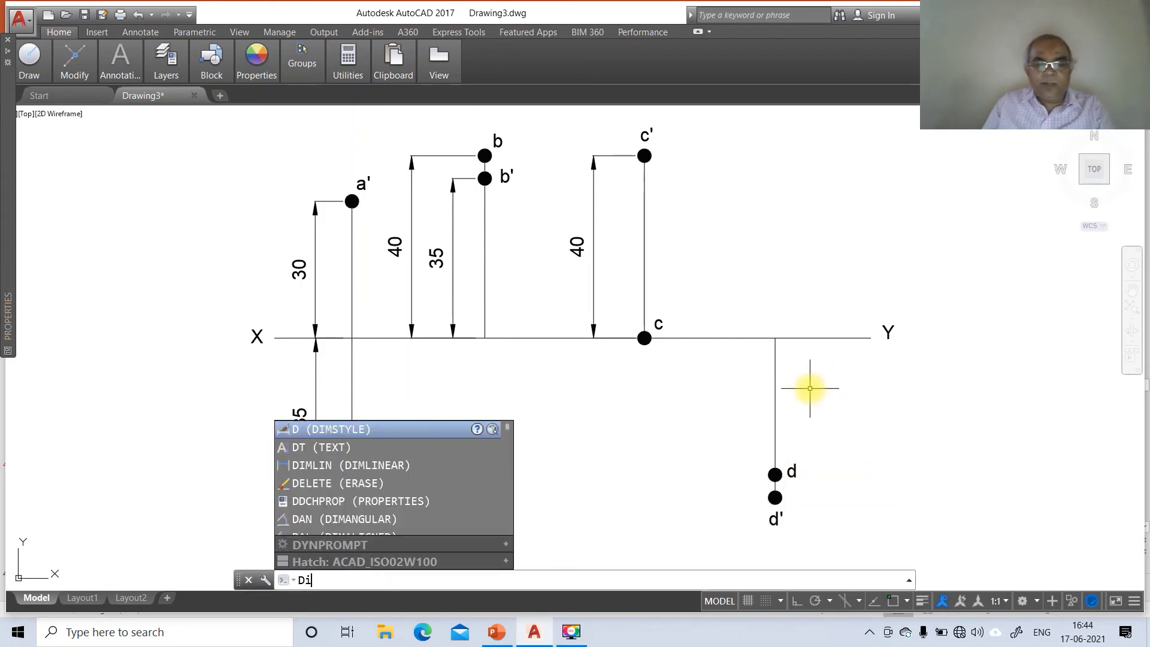
key(Return)
text(cen)
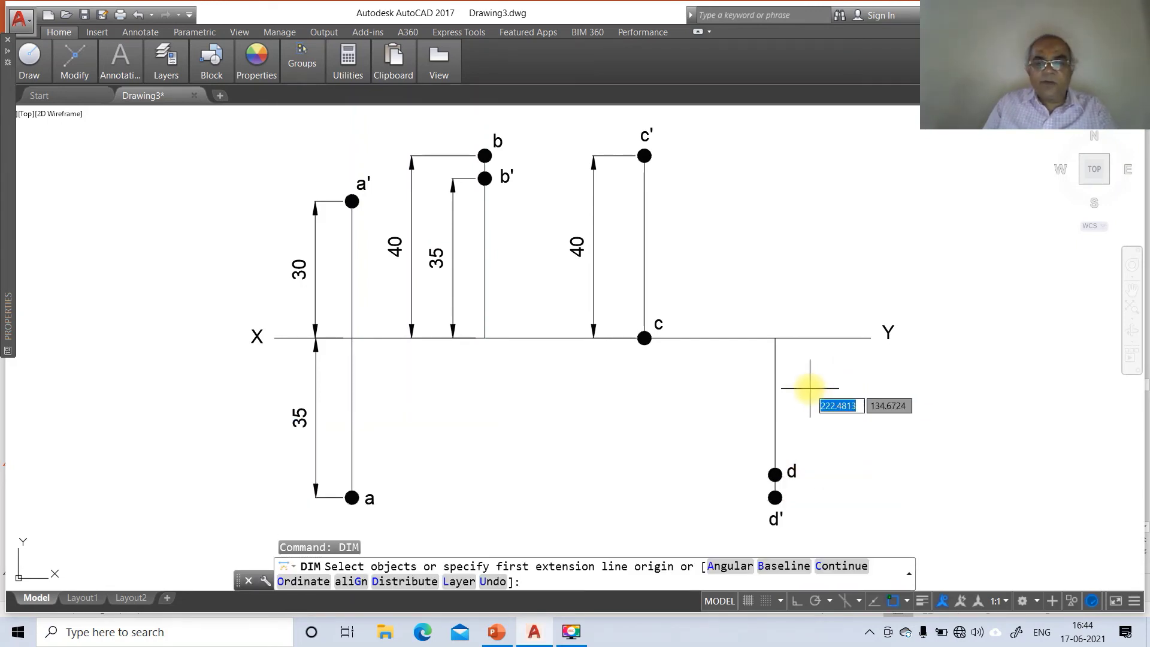
key(Return)
click(774, 497)
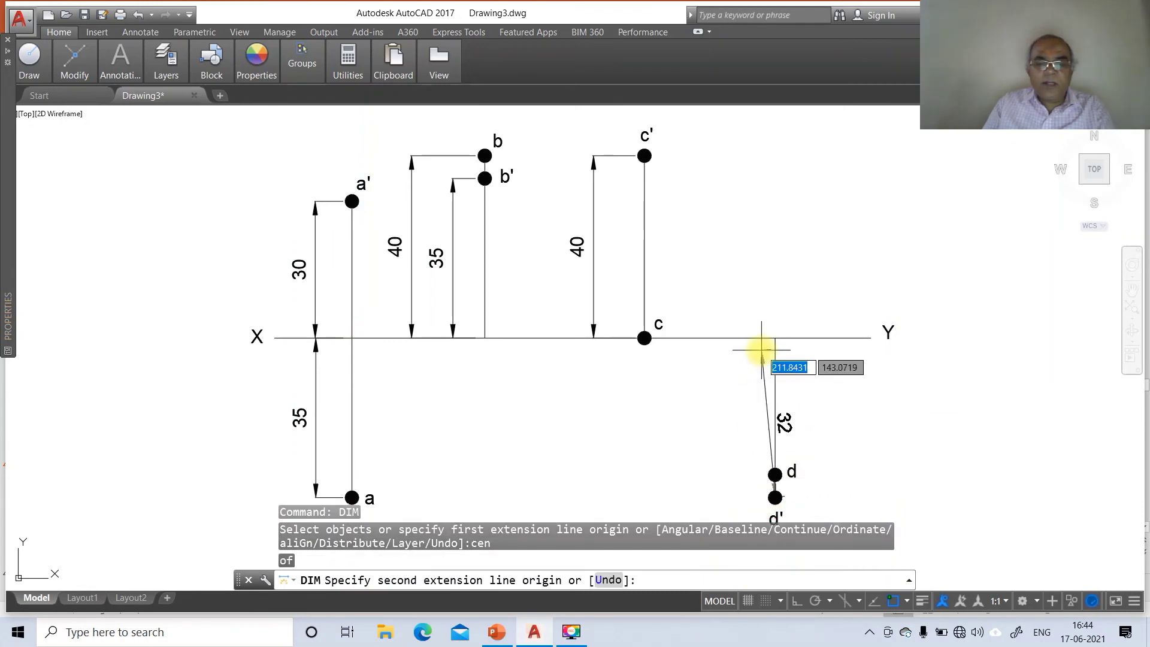
text(int)
key(Return)
click(774, 337)
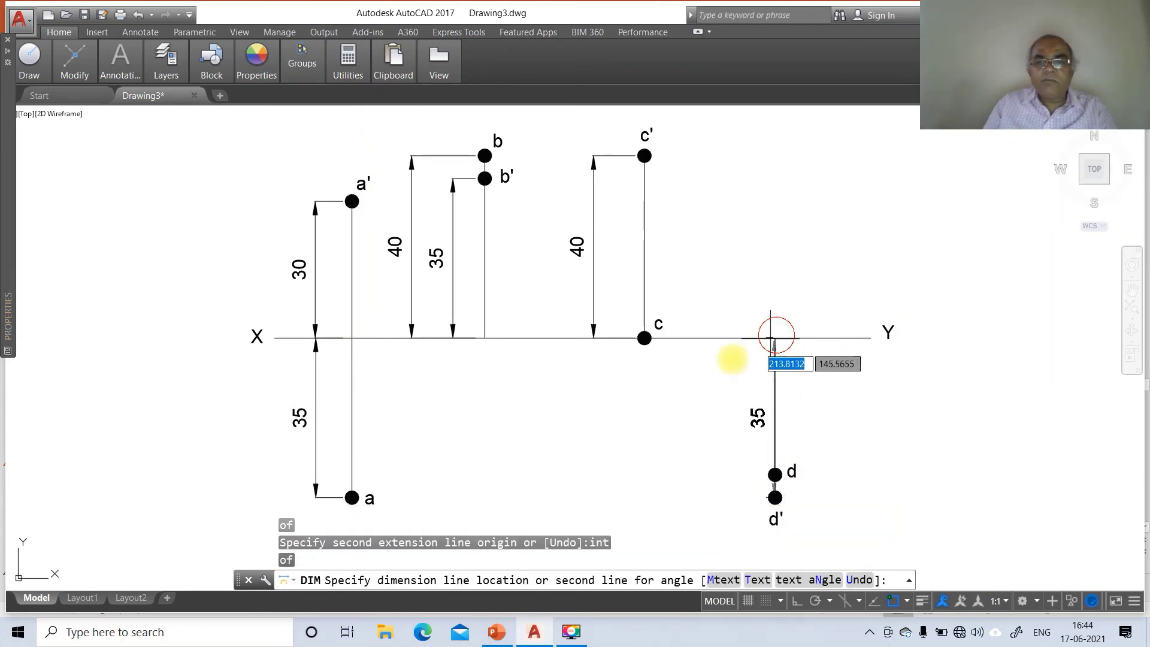
click(722, 366)
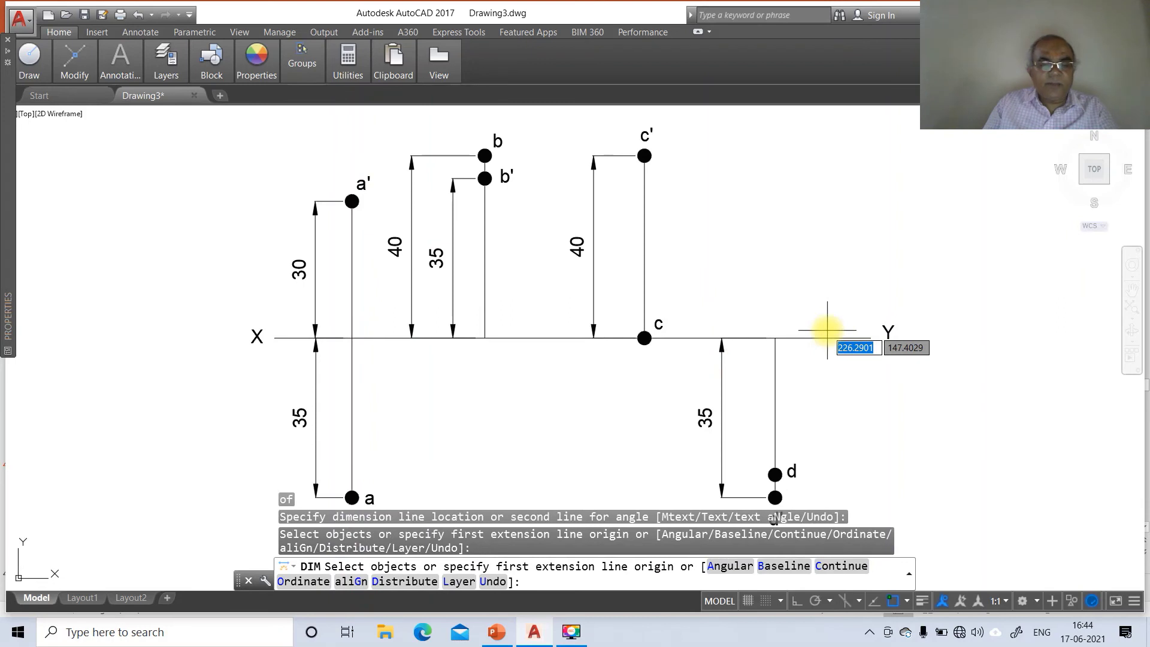
Step: Dimension the vertical distance from the centre of point d to the XY line, placing it between the d' dimension and the projector
text(cen)
key(Return)
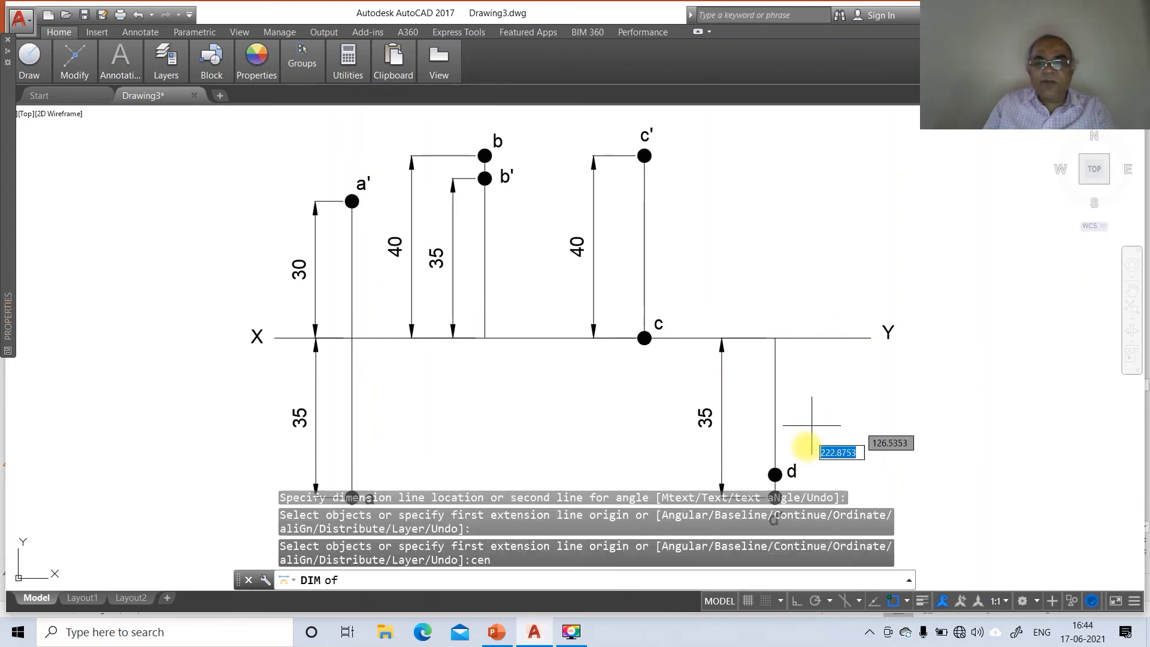
click(775, 474)
text(int)
key(Return)
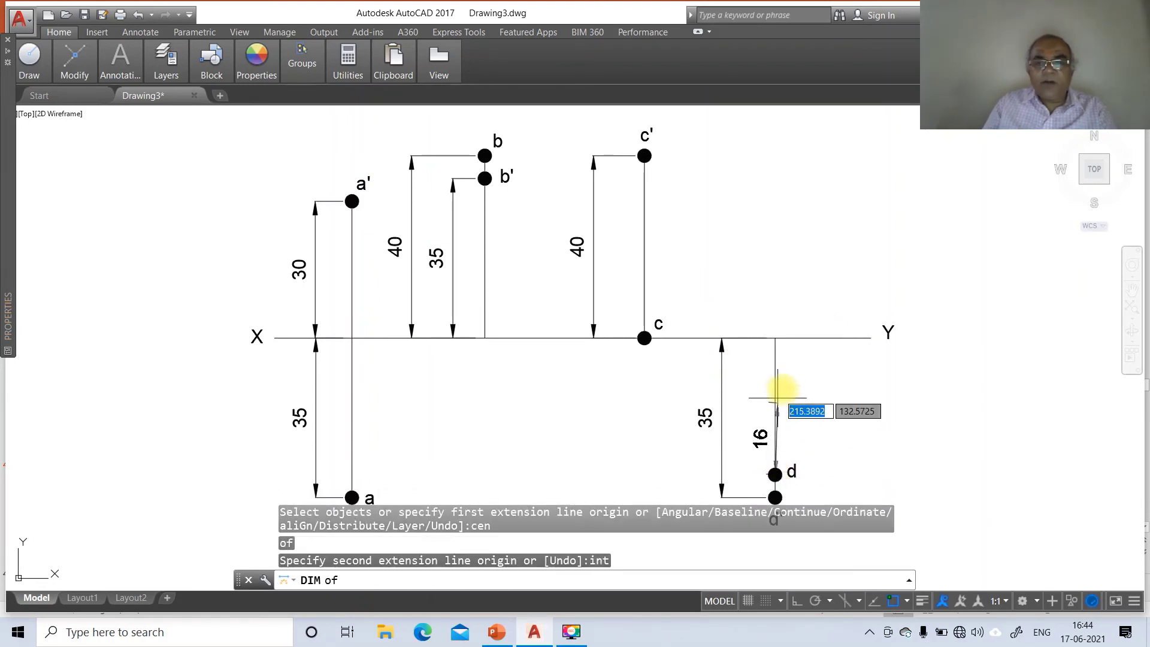
click(774, 337)
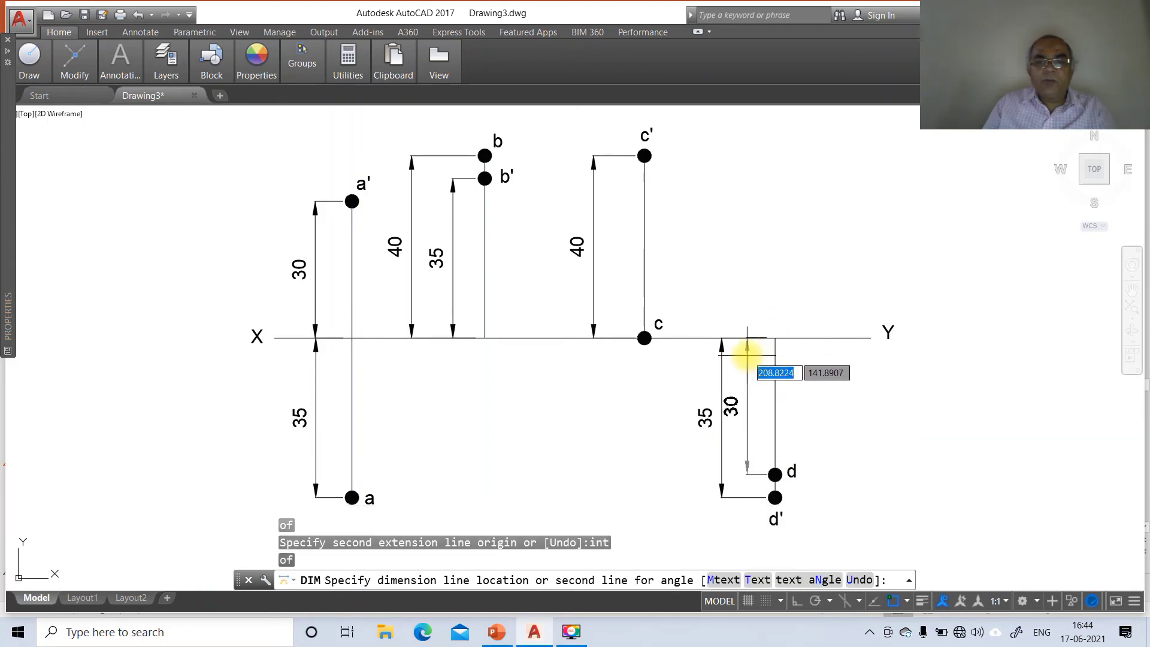
click(754, 351)
key(Return)
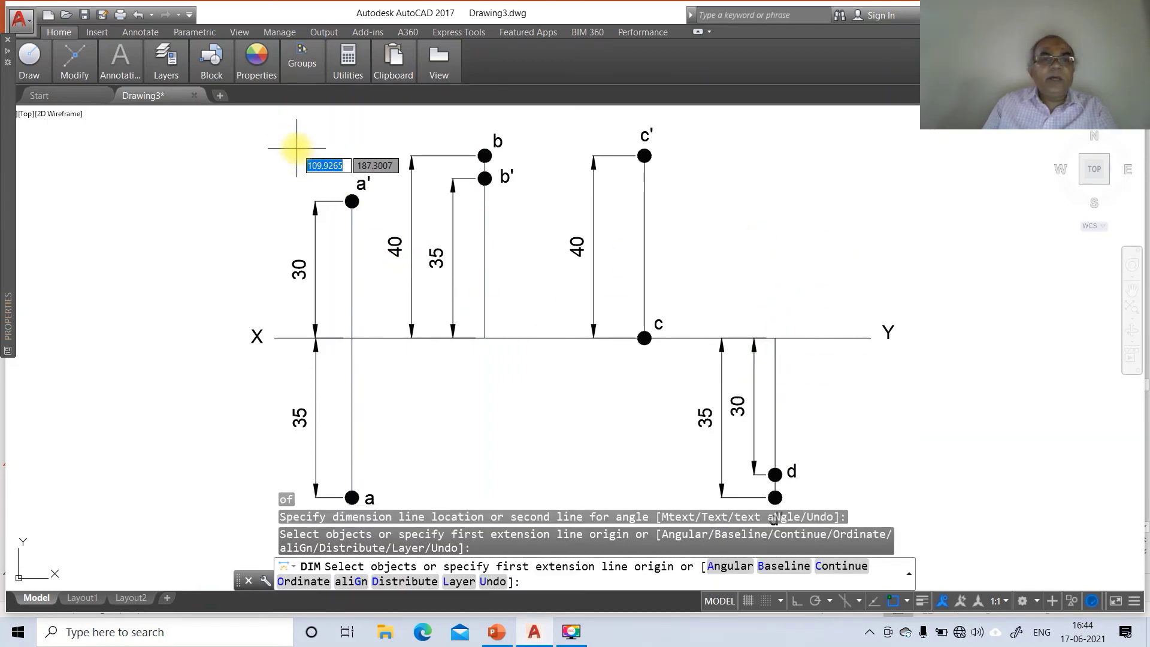
click(351, 200)
key(Escape)
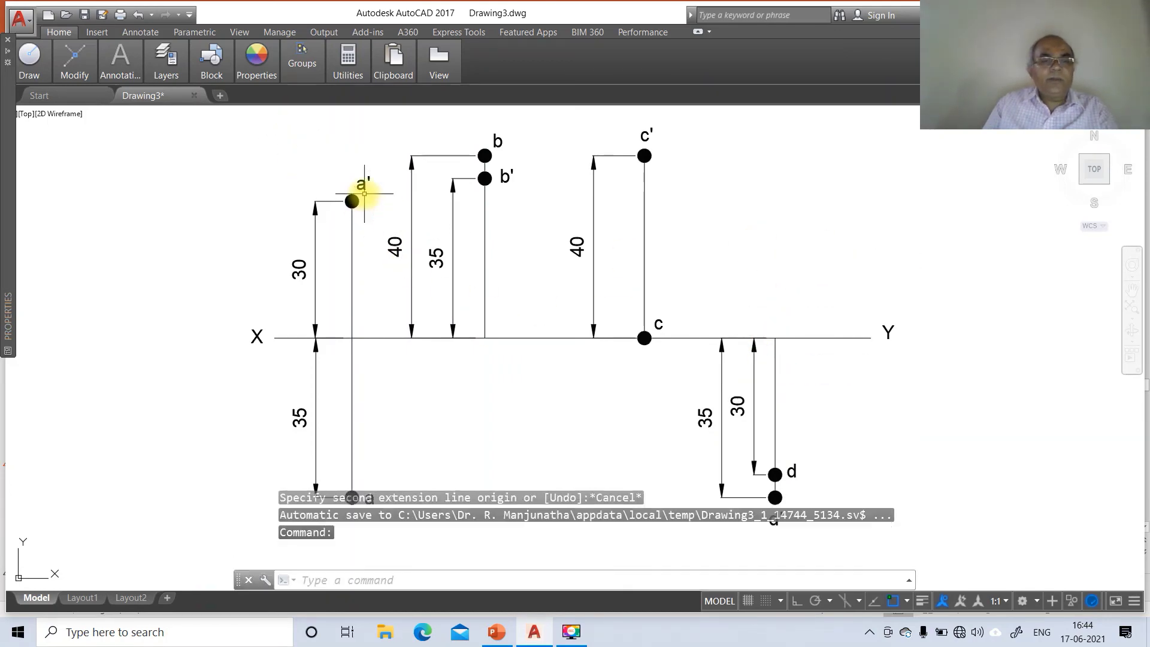
key(Escape)
Step: Move the front-view points a', b', c' and d' together with their labels to layer FV
click(331, 161)
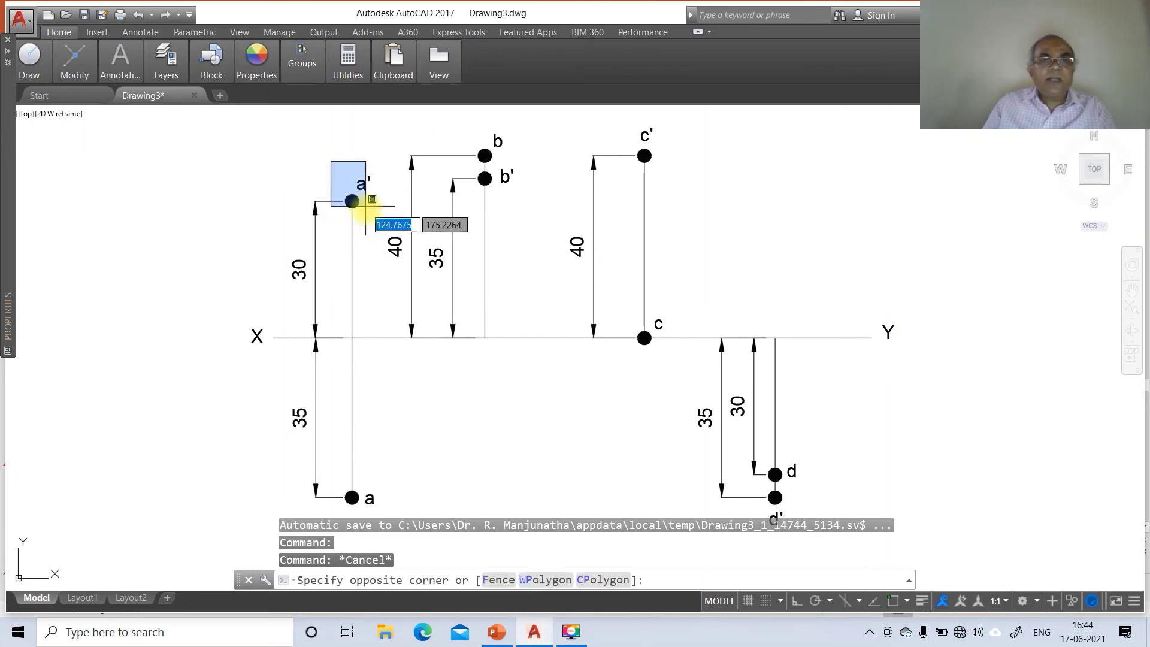
click(379, 223)
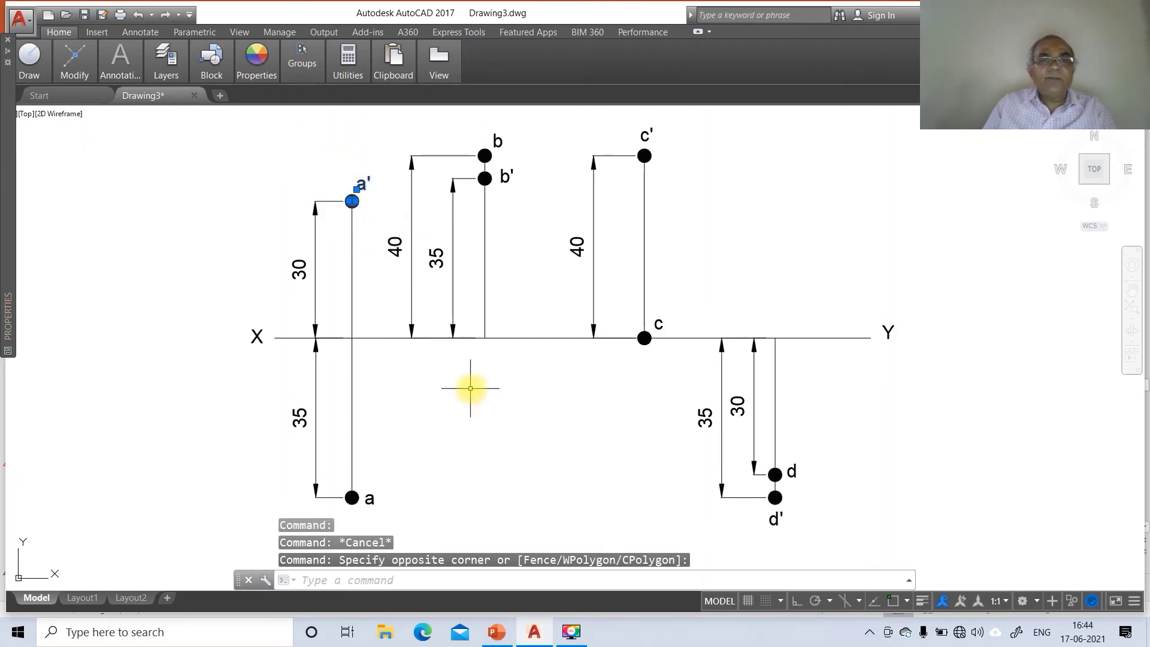
click(468, 165)
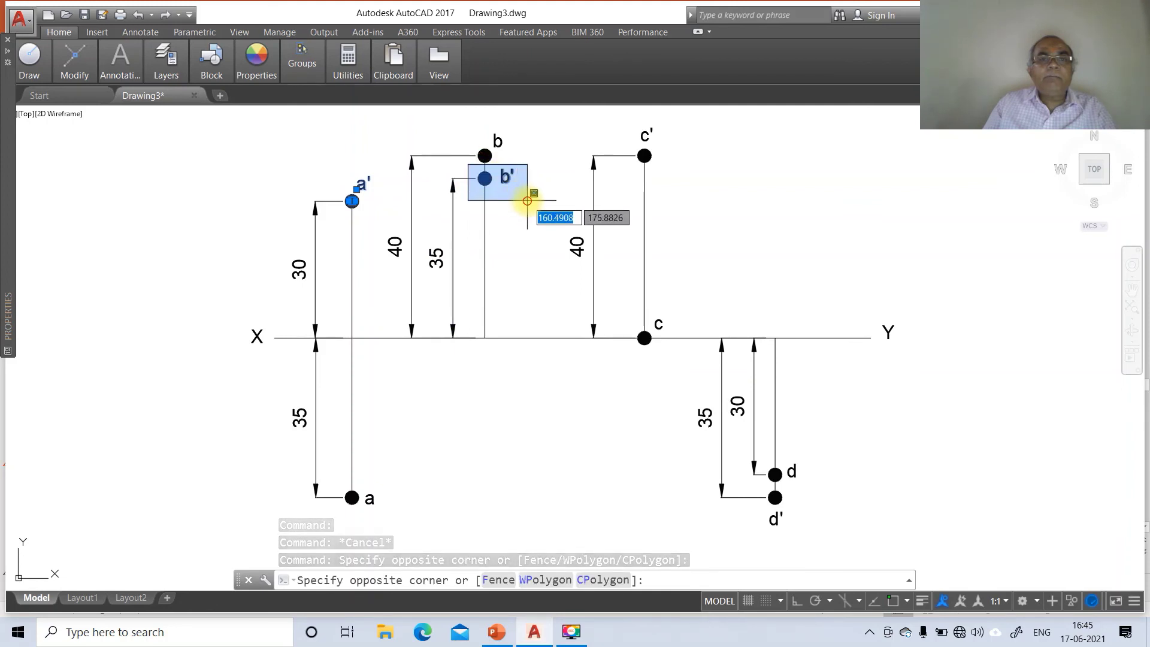
click(527, 201)
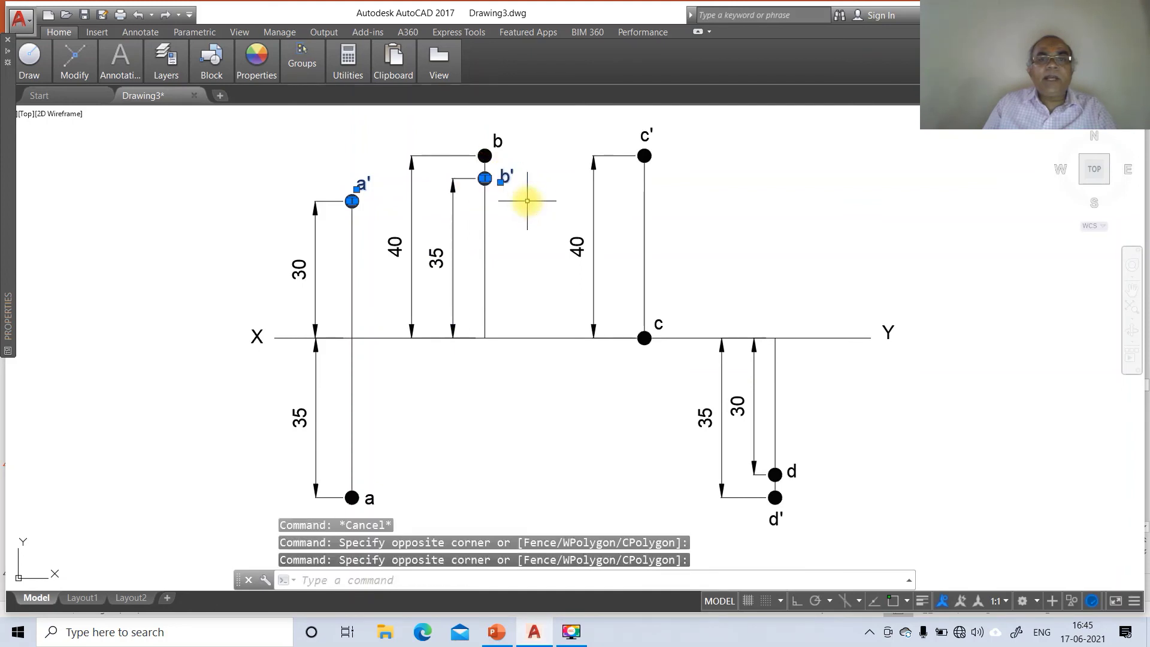
click(621, 121)
click(738, 210)
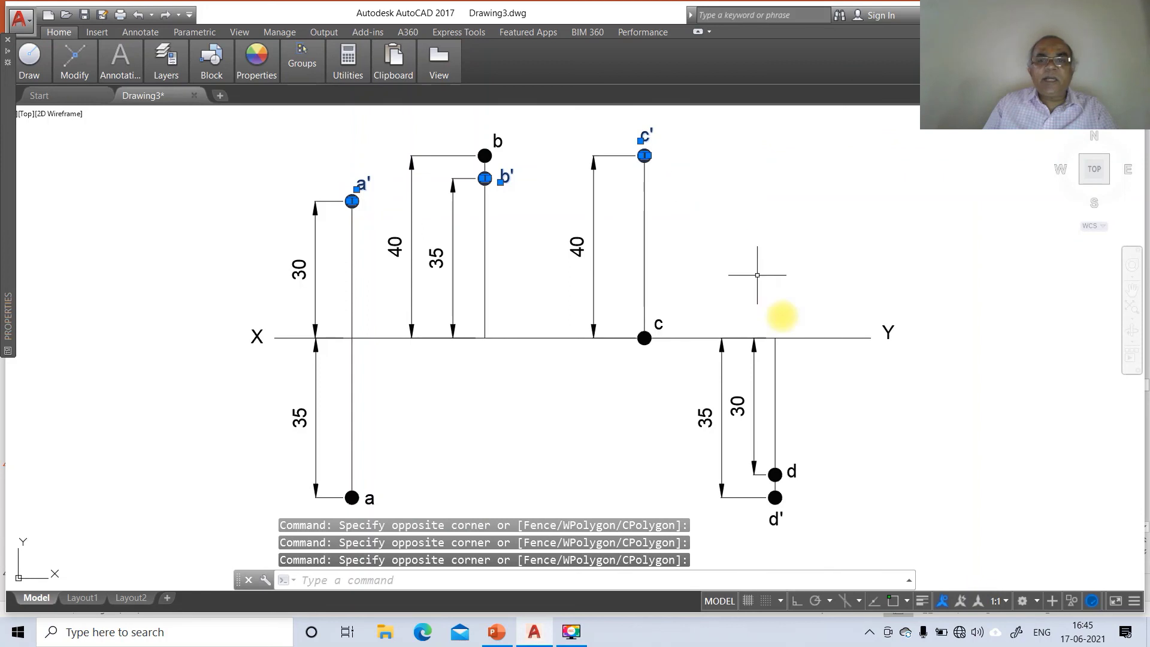
click(746, 480)
click(827, 534)
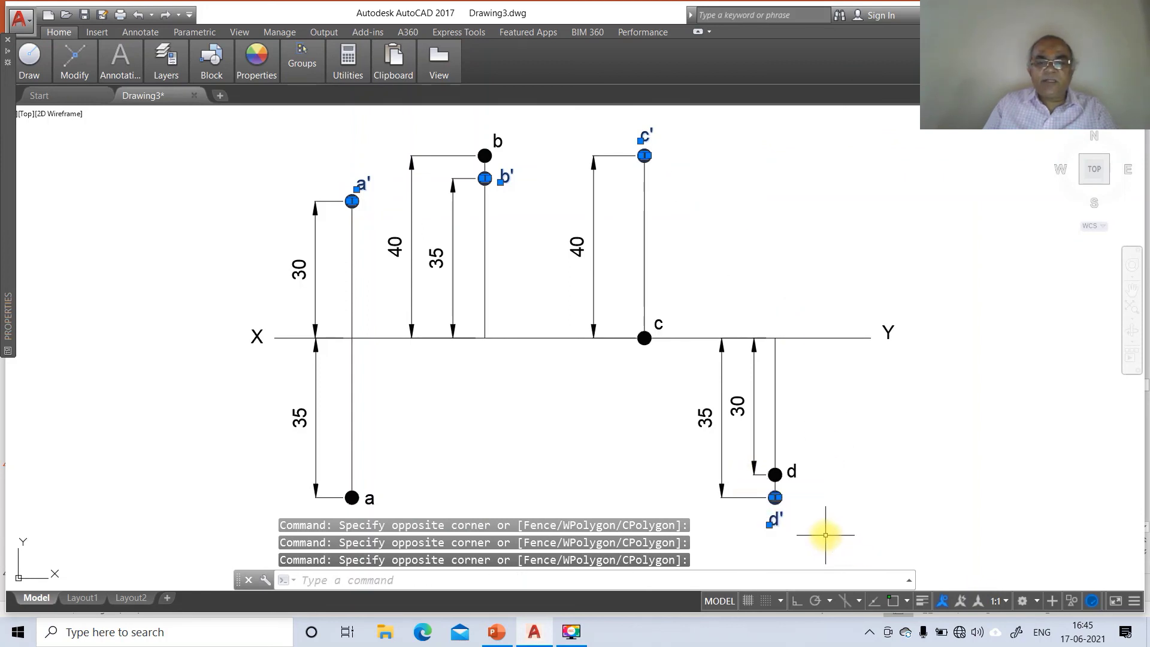
text(ch)
key(Return)
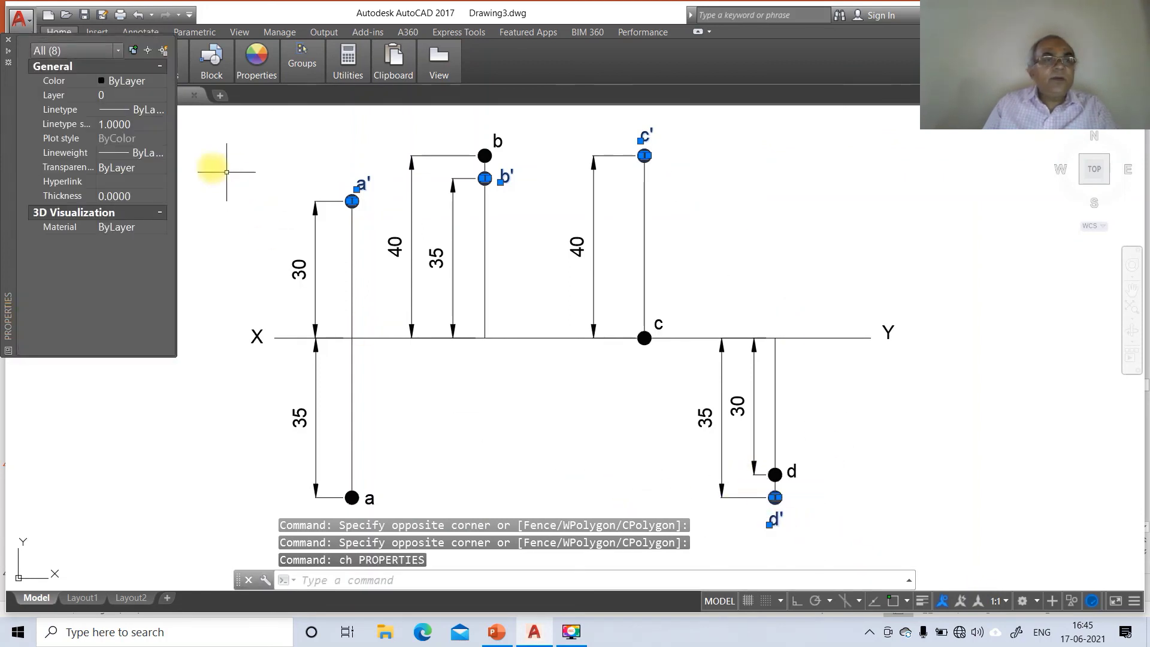
click(66, 98)
click(160, 96)
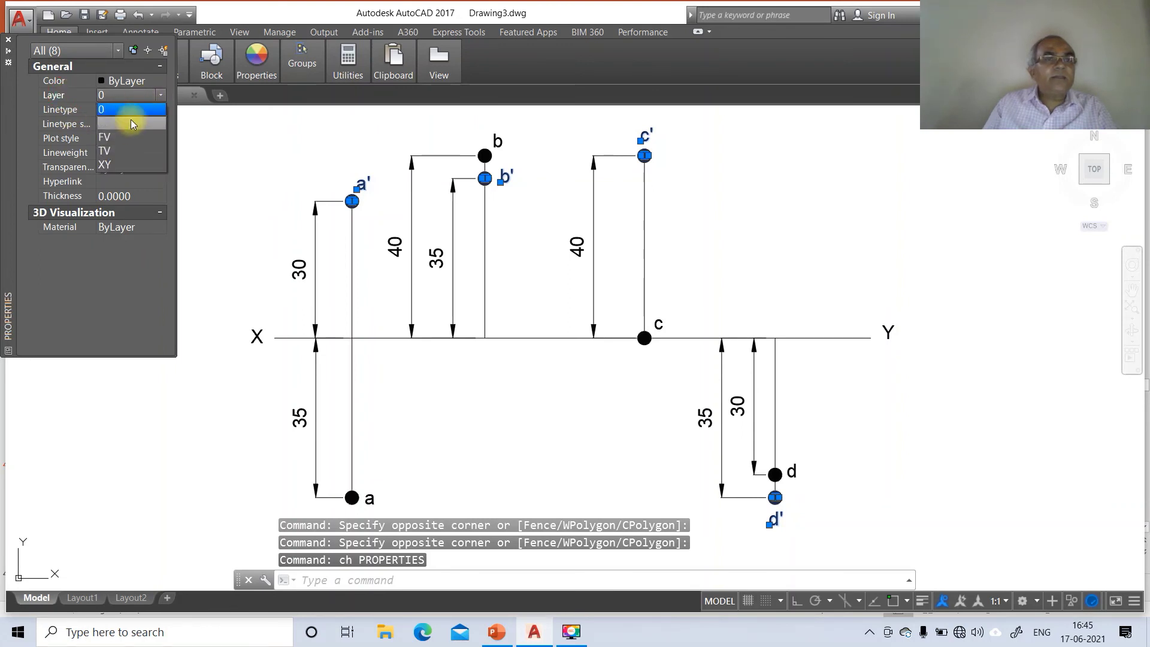
click(122, 139)
key(Escape)
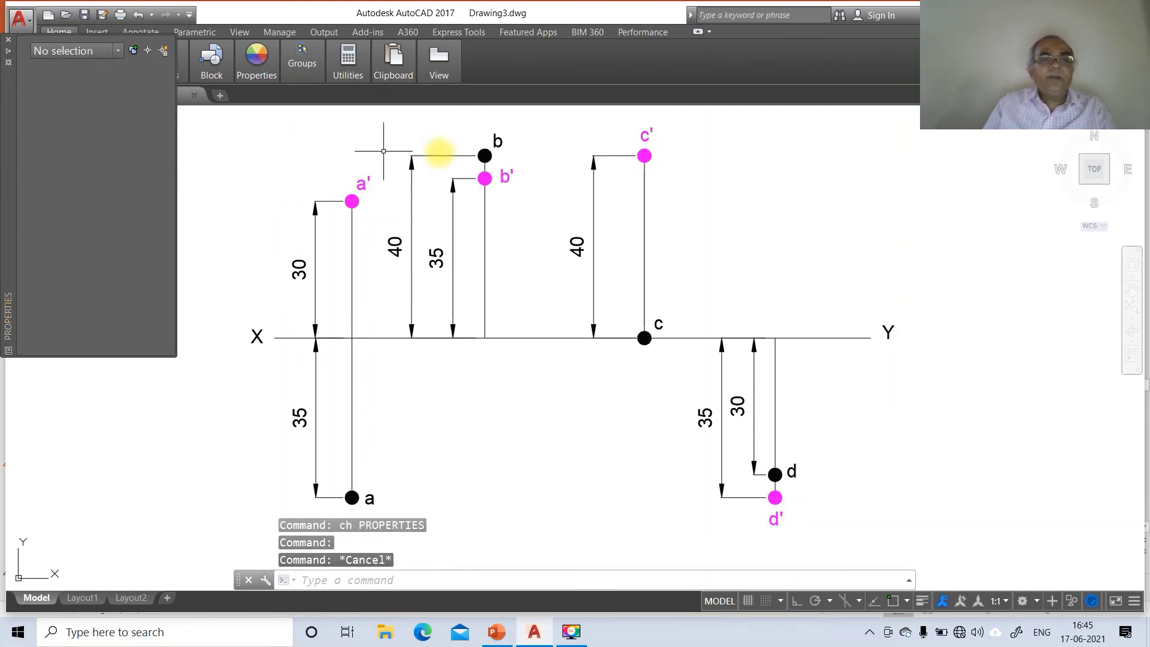
key(Escape)
Step: Move the top-view points a, b, c and d together with their labels to layer TV
click(453, 122)
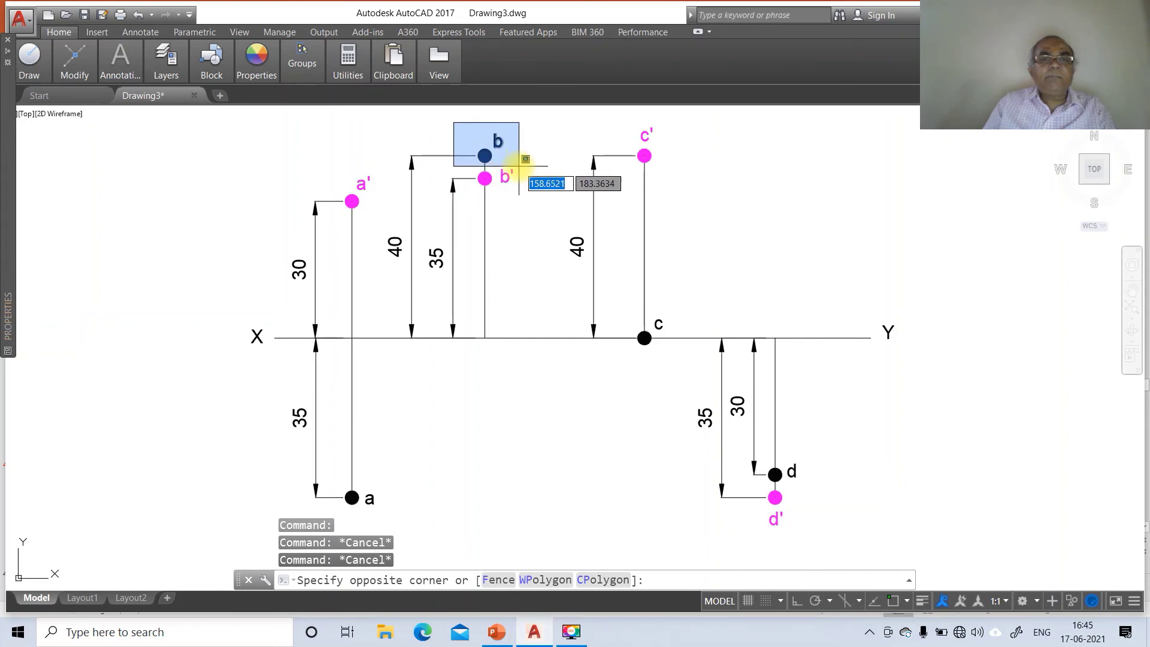
click(520, 161)
click(339, 475)
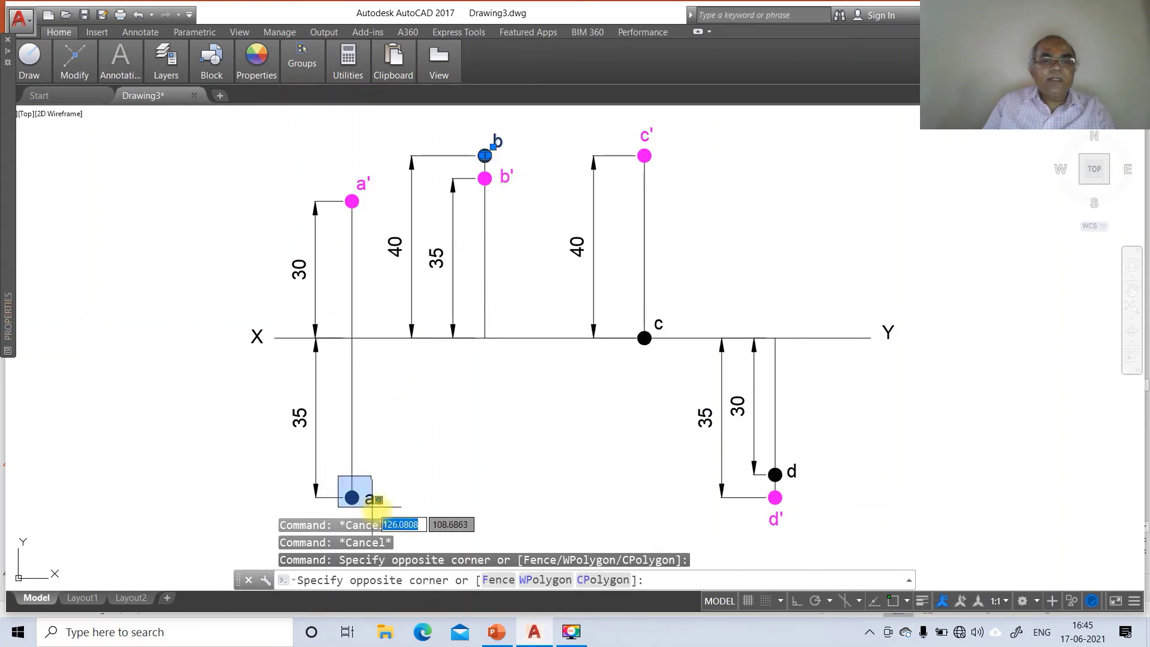
click(377, 506)
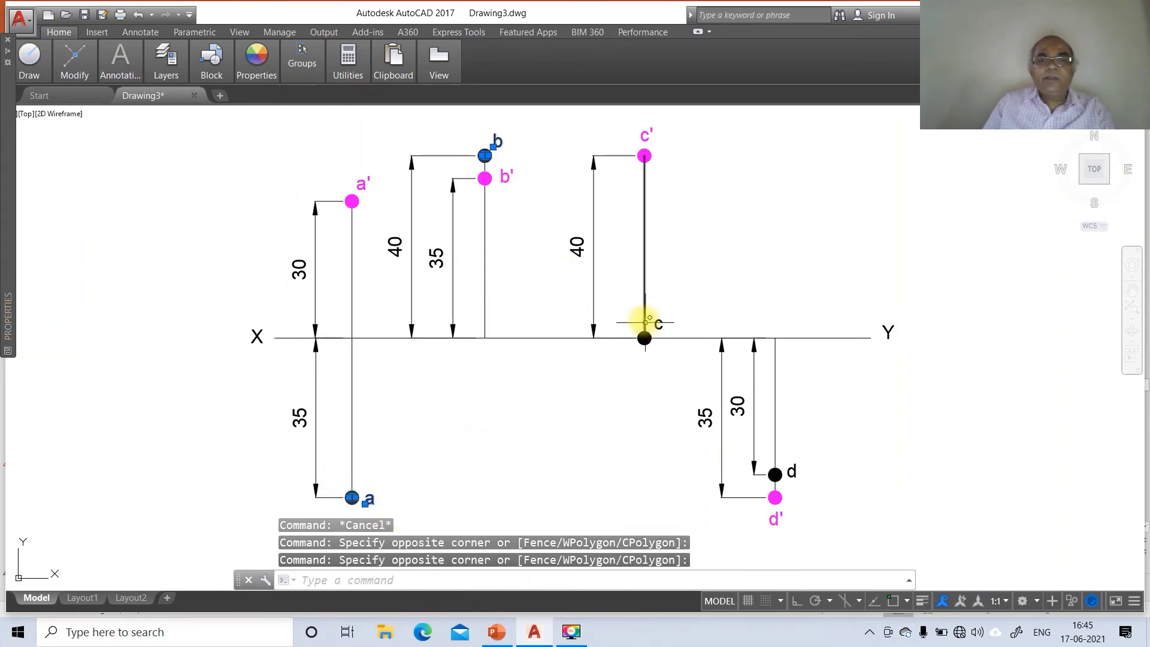
click(620, 308)
click(717, 393)
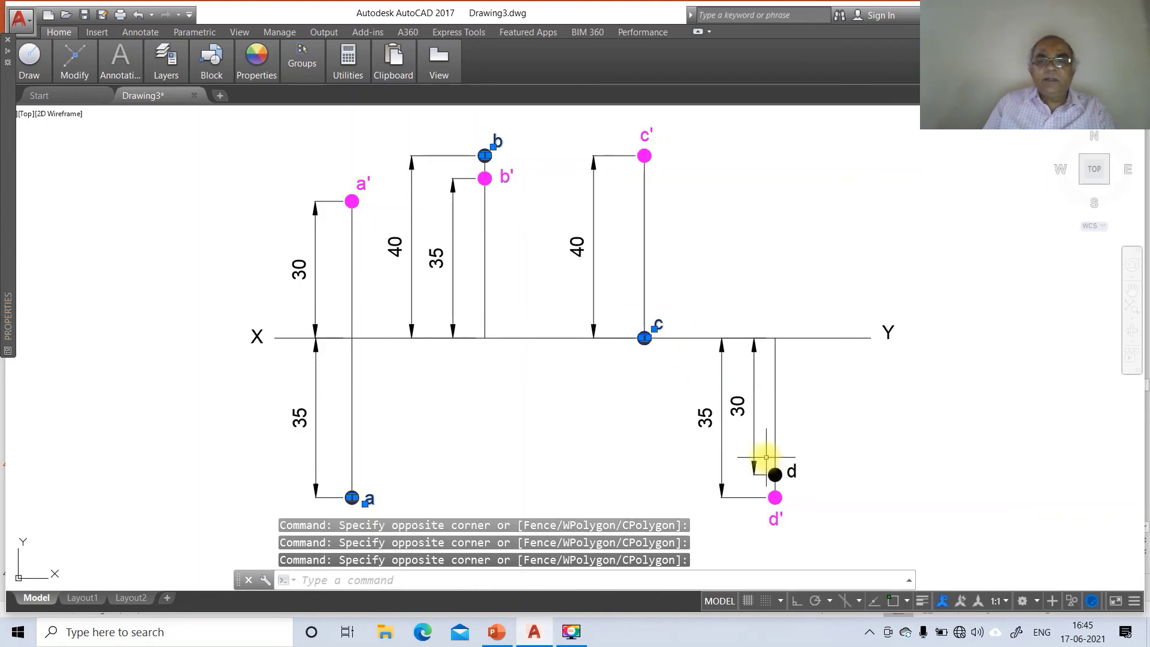
click(761, 454)
click(816, 494)
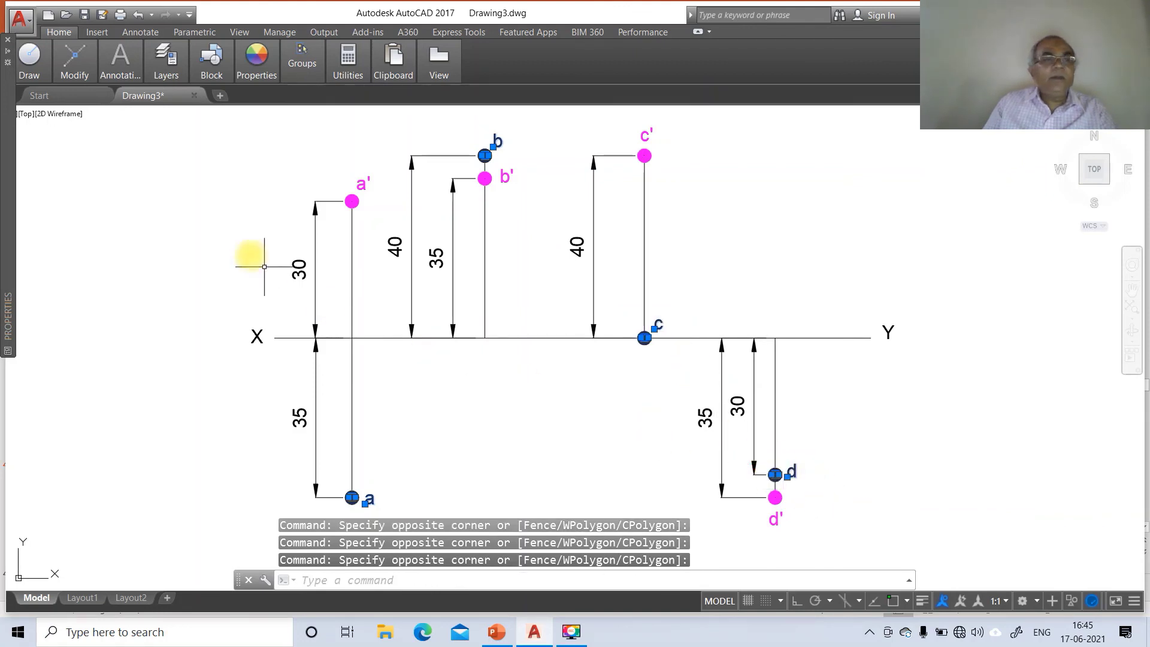
text(CH)
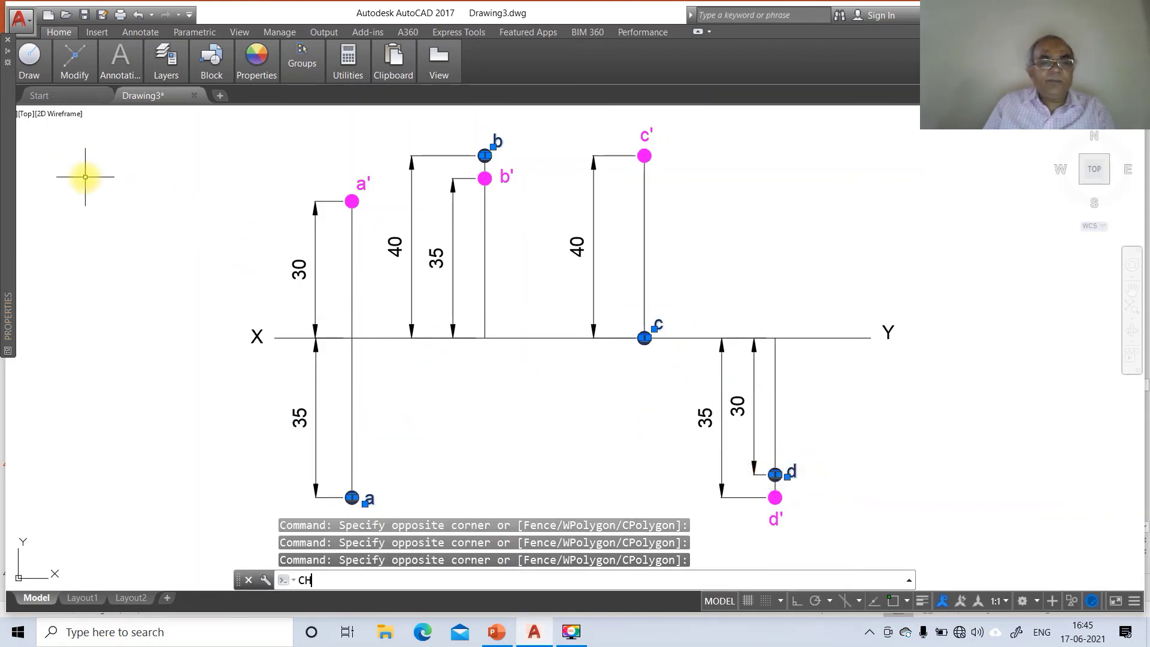
key(Return)
click(147, 95)
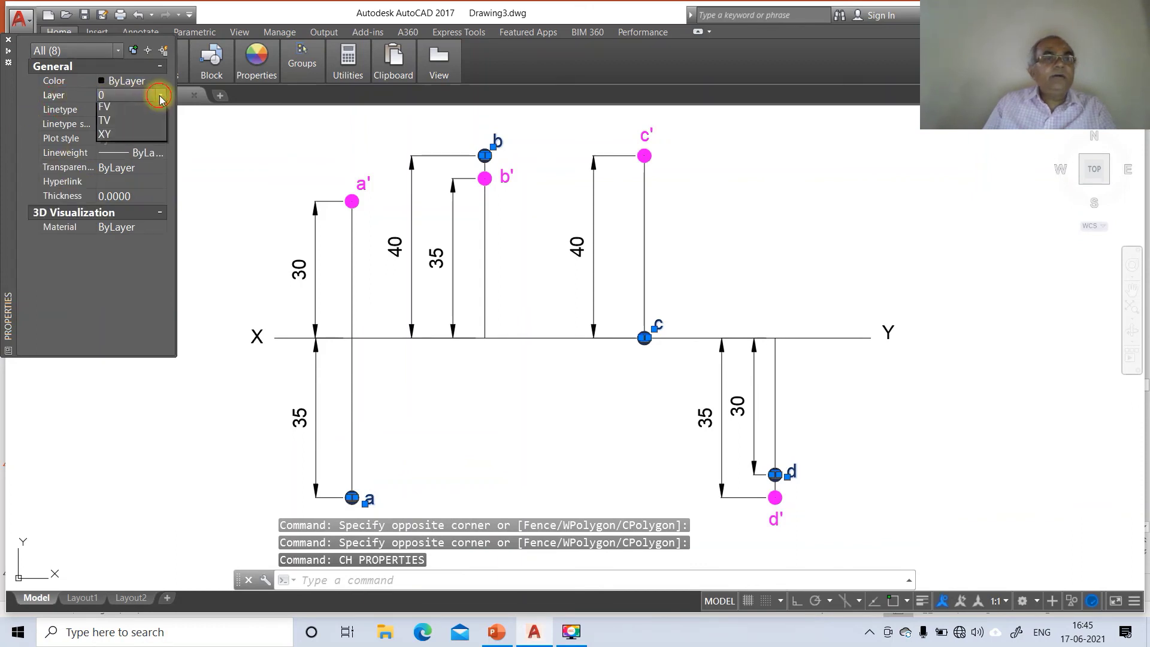
click(119, 151)
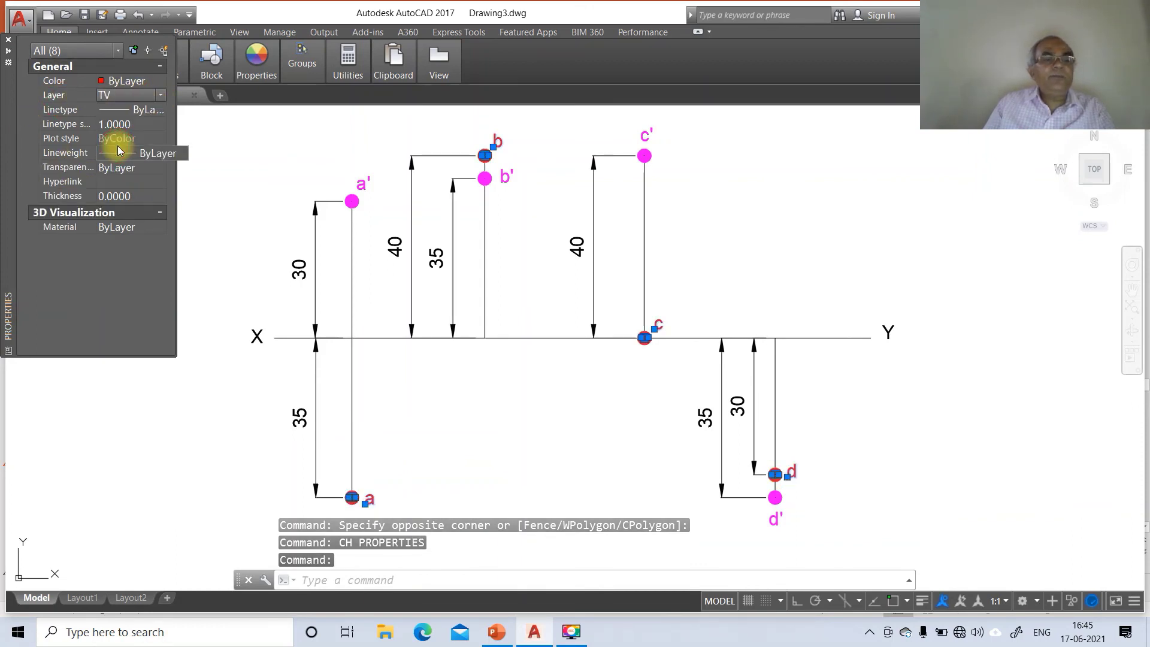
key(Escape)
key(Escape)
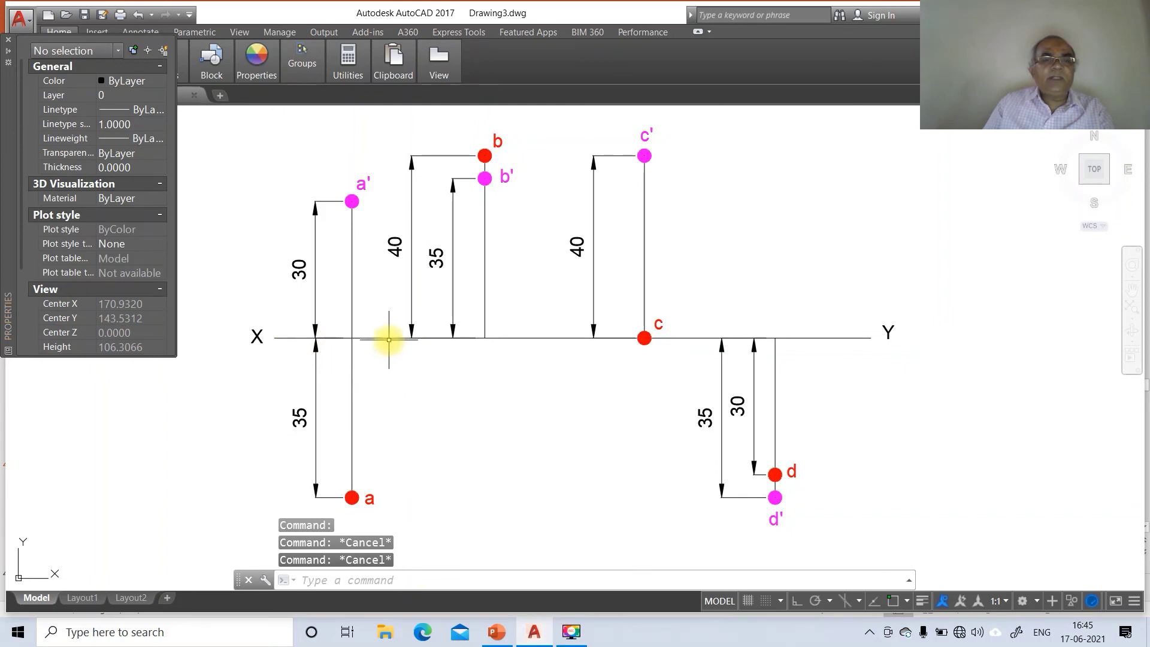
Step: Move the horizontal XY reference line to layer XY
click(521, 333)
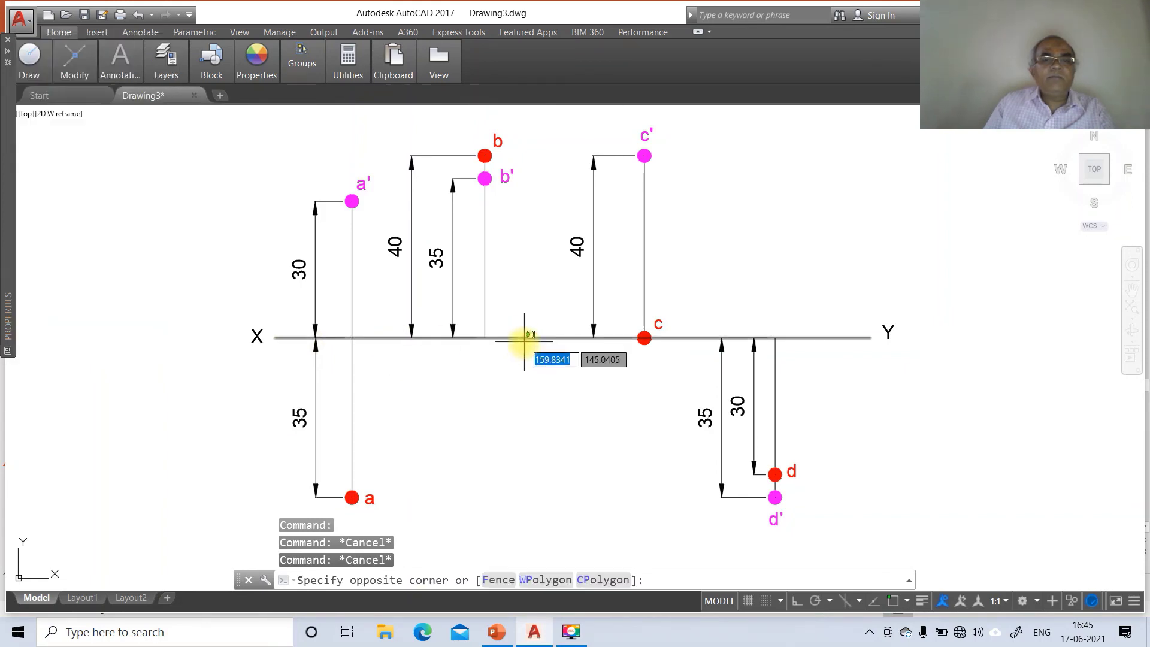
click(521, 346)
text(ch)
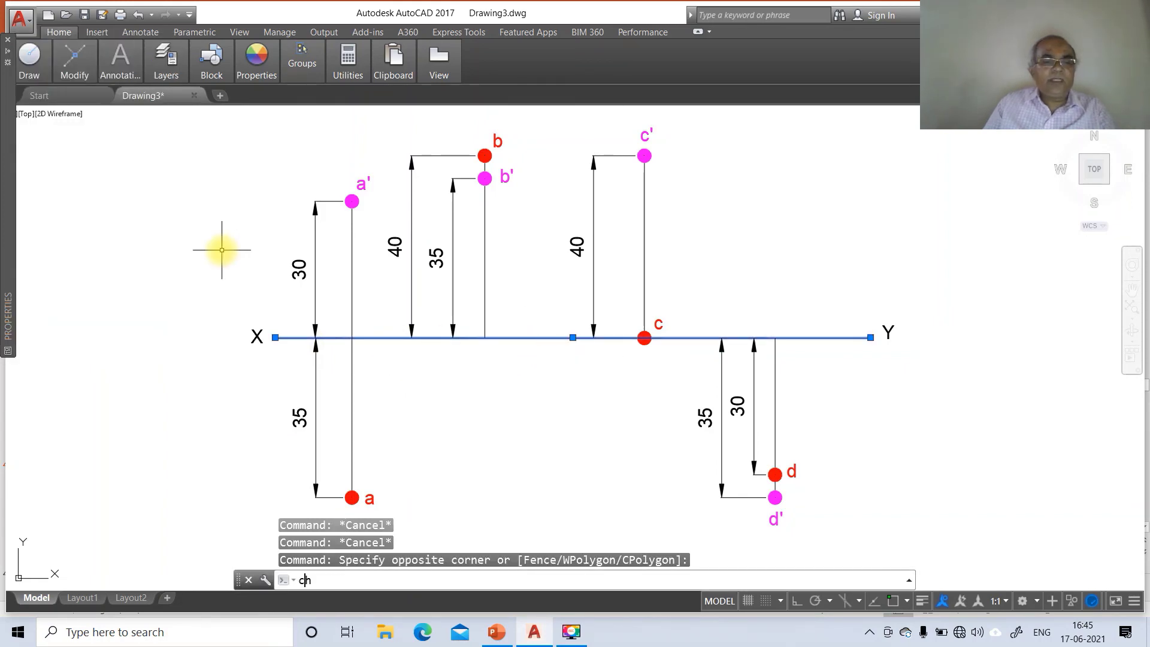
key(Return)
click(50, 96)
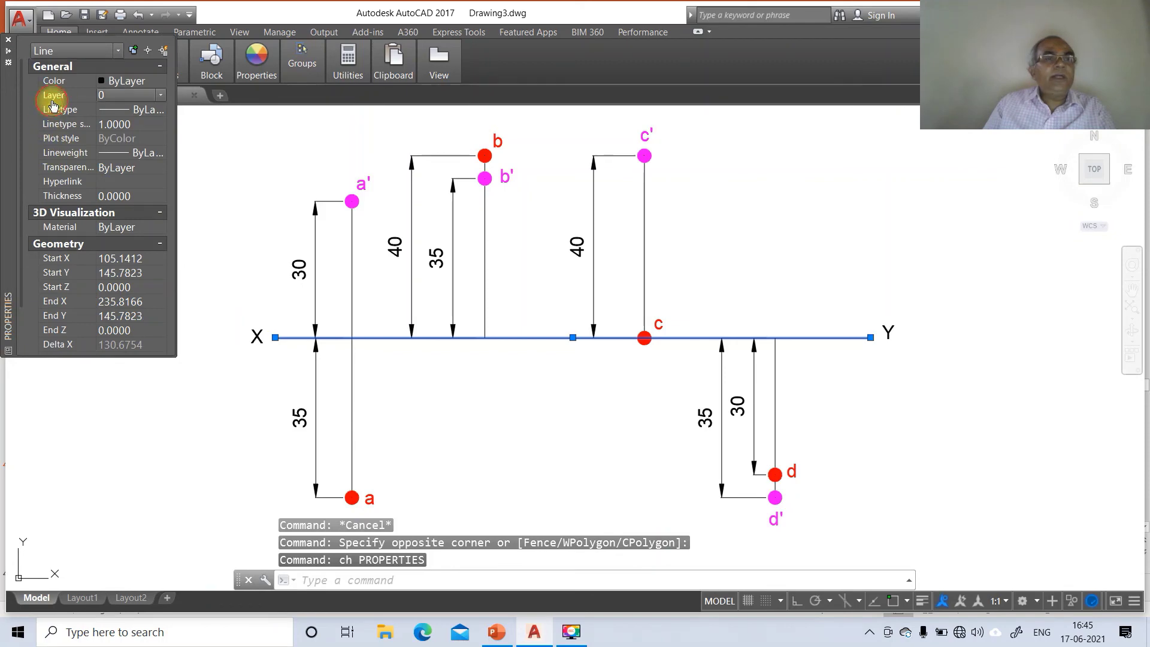
click(163, 96)
click(104, 154)
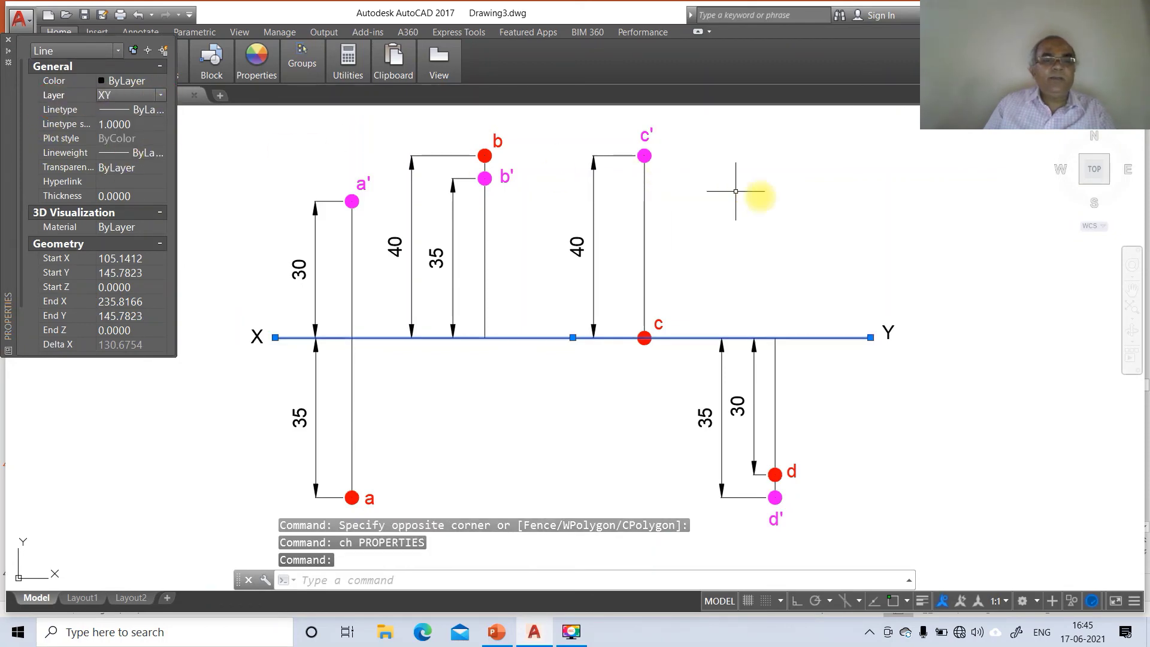
key(Escape)
key(Escape)
key(Escape)
Step: Add the single-line text heading "ANSWERS" to the right of the projections, keeping height 3 and rotation 0
text(z)
key(Return)
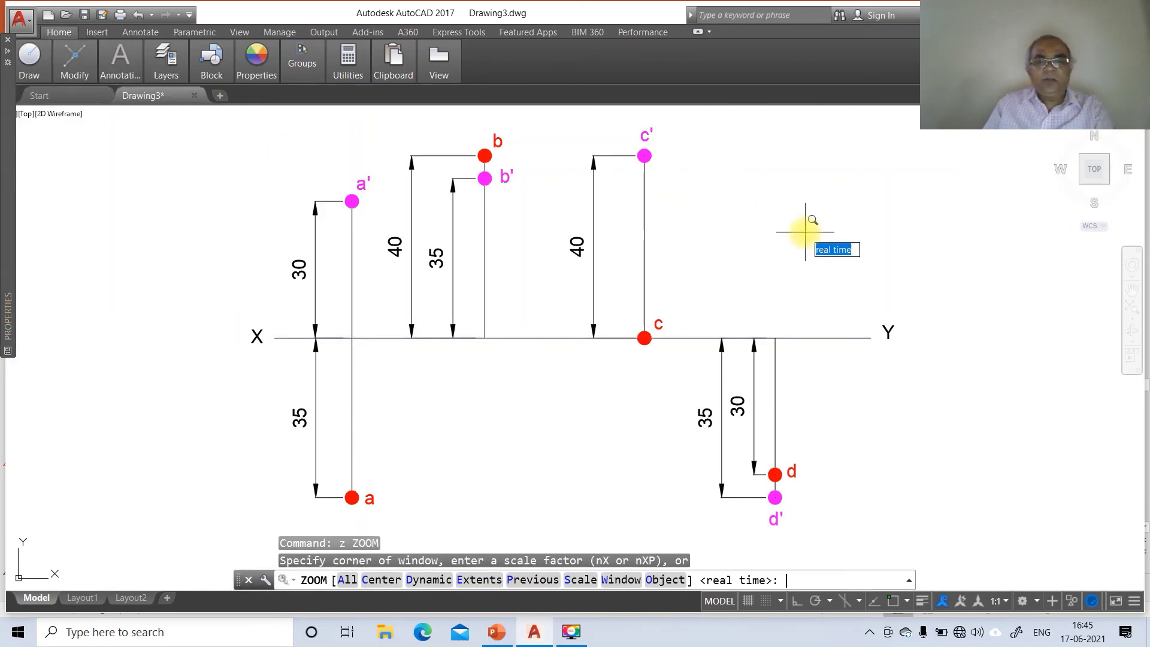
text(p)
key(Return)
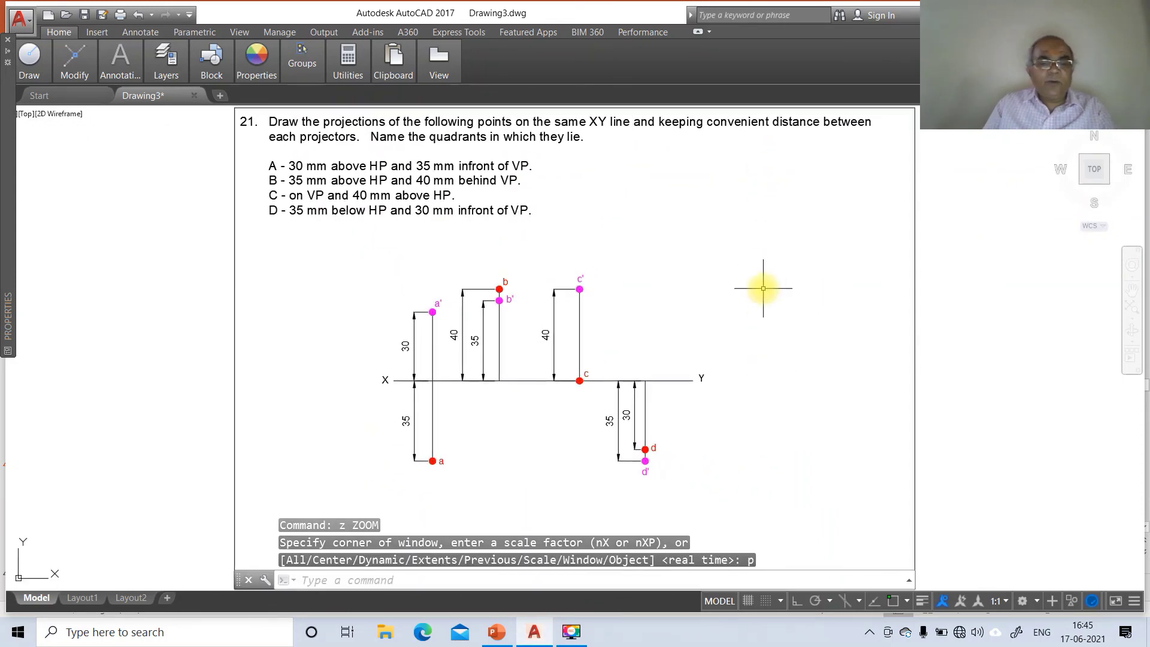
text(dt)
key(Return)
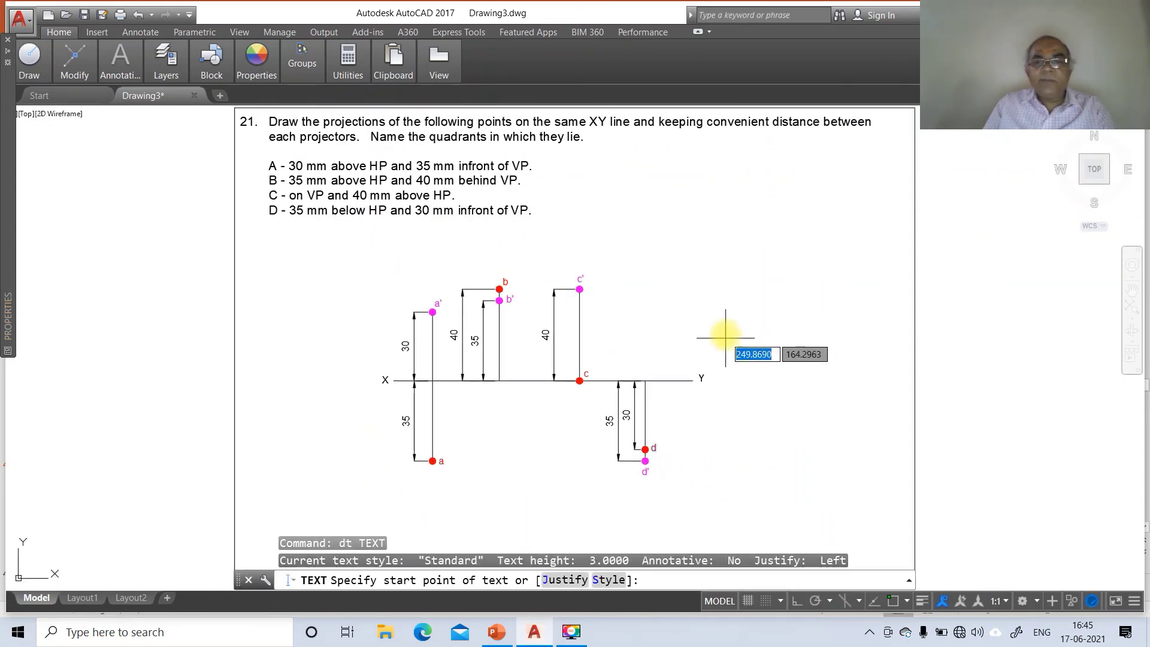
click(707, 298)
key(Return)
key(Return)
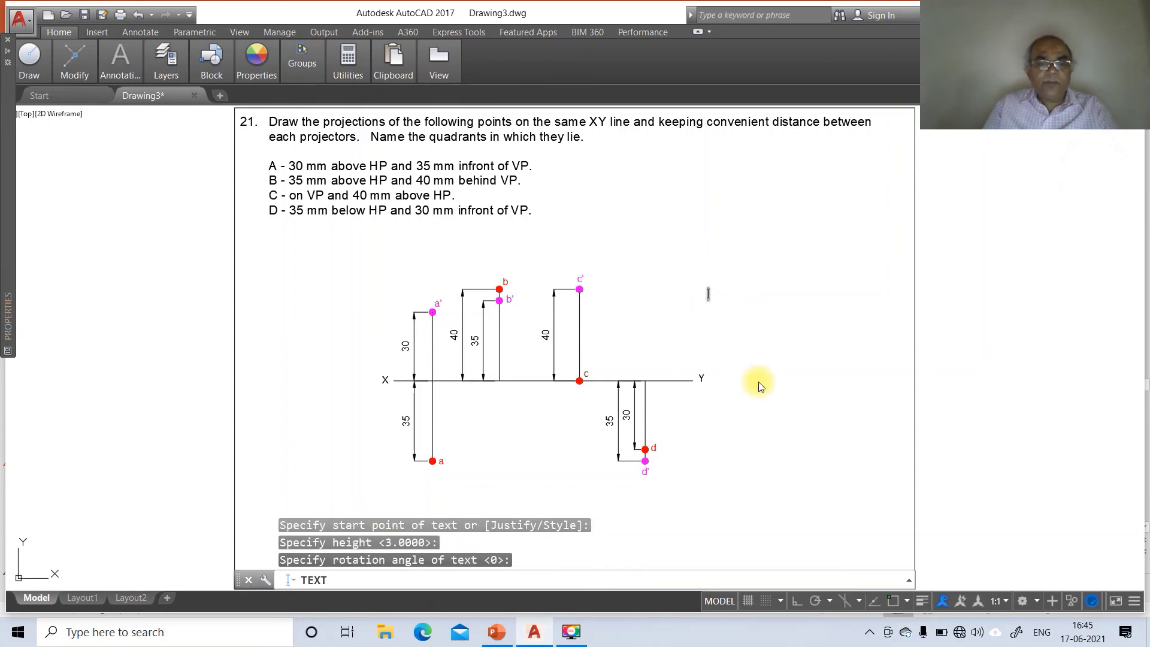
text(ANSW)
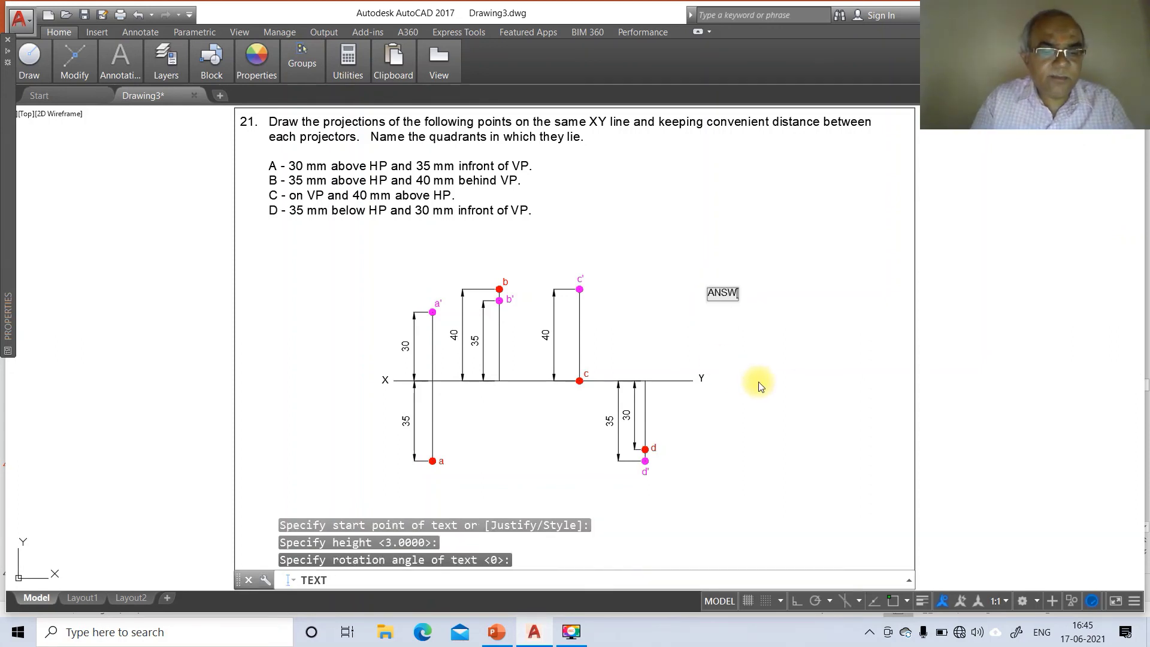
text(ERS)
key(Return)
key(Return)
Step: Below the heading, add text lines "A - 1st Quadrant.", "B - 2nd Quadrant", "C- 1st as well as 2nd Quadrant." and "D - 4th Quadrant."
text(D)
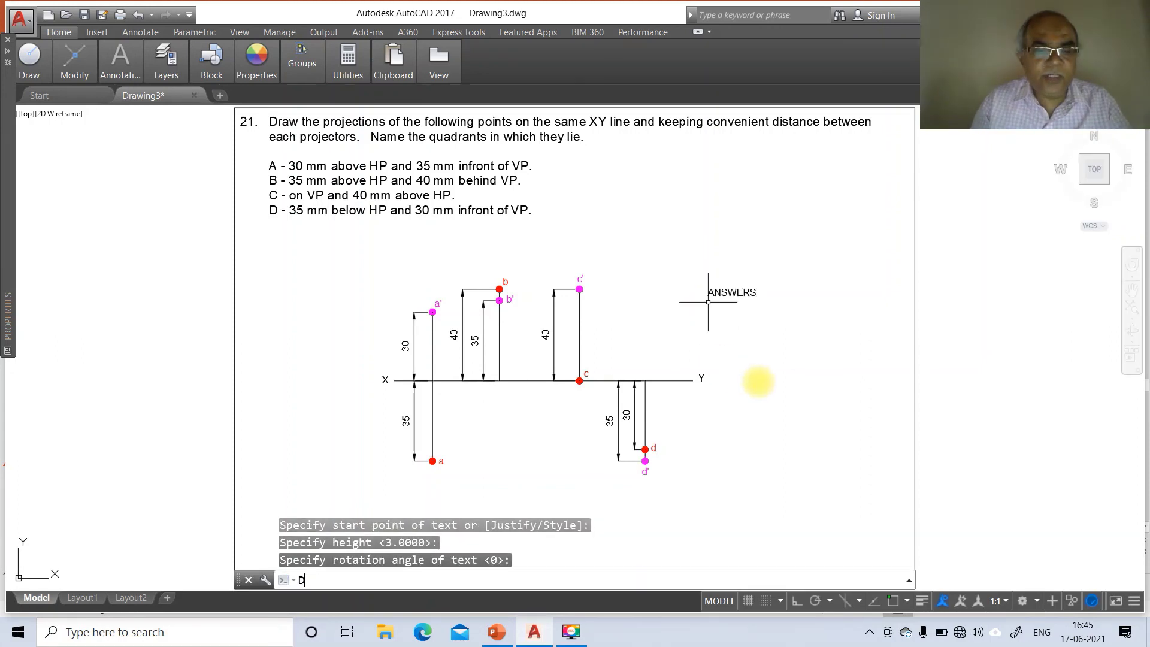
text(T)
key(Return)
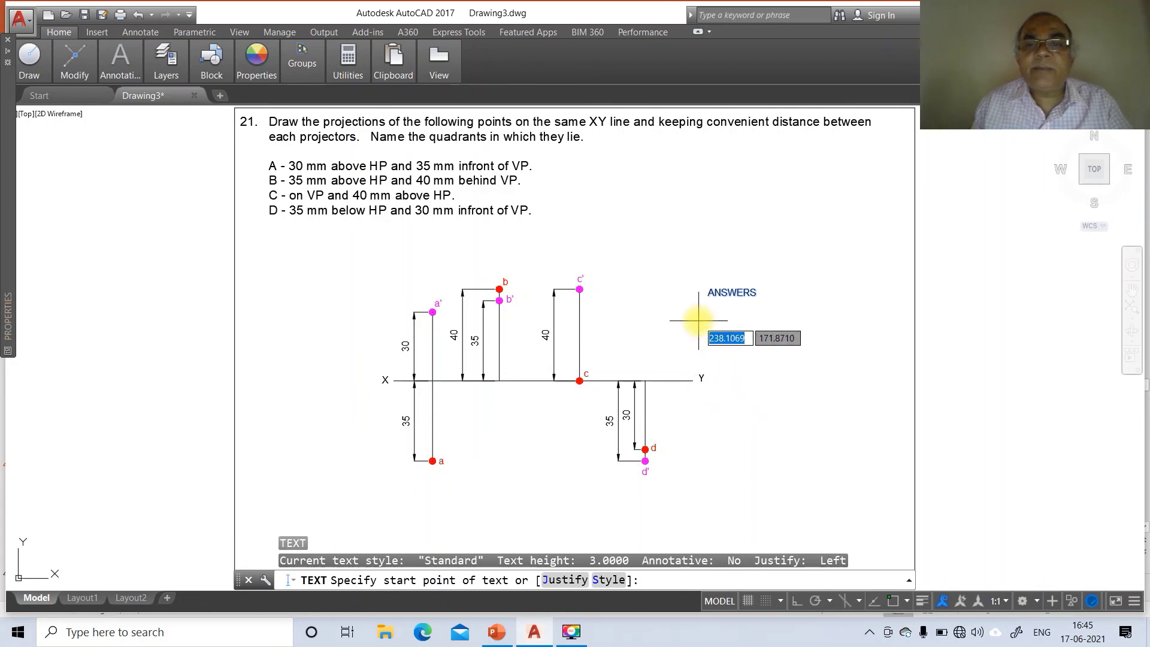
click(705, 317)
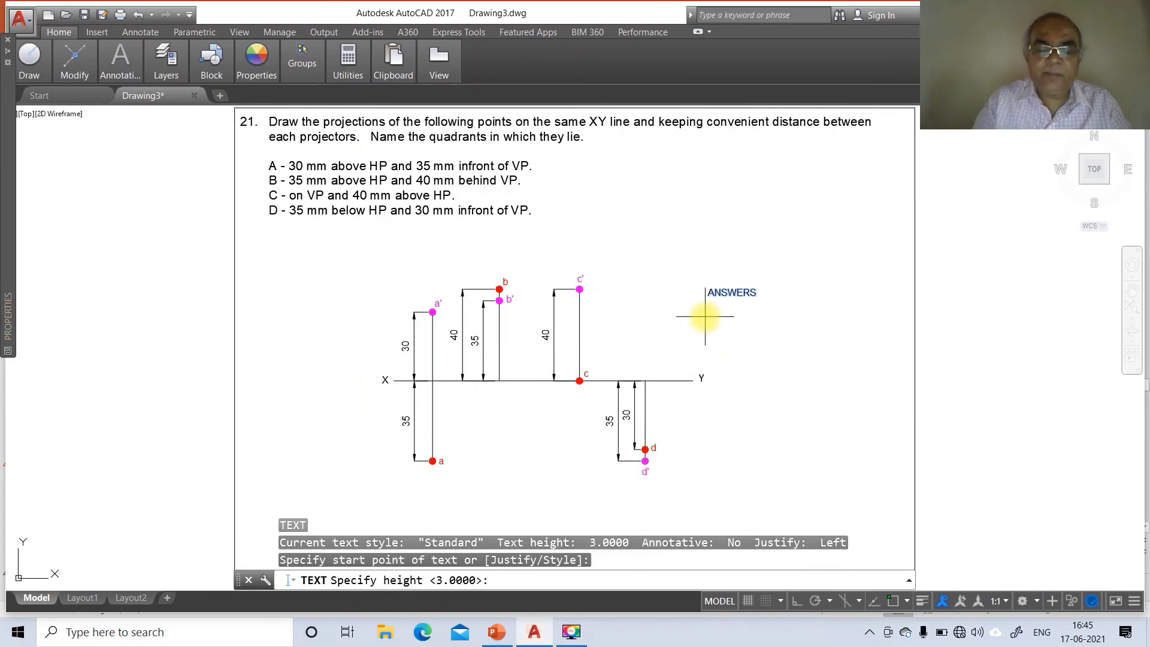
key(Return)
key(Return)
text(a)
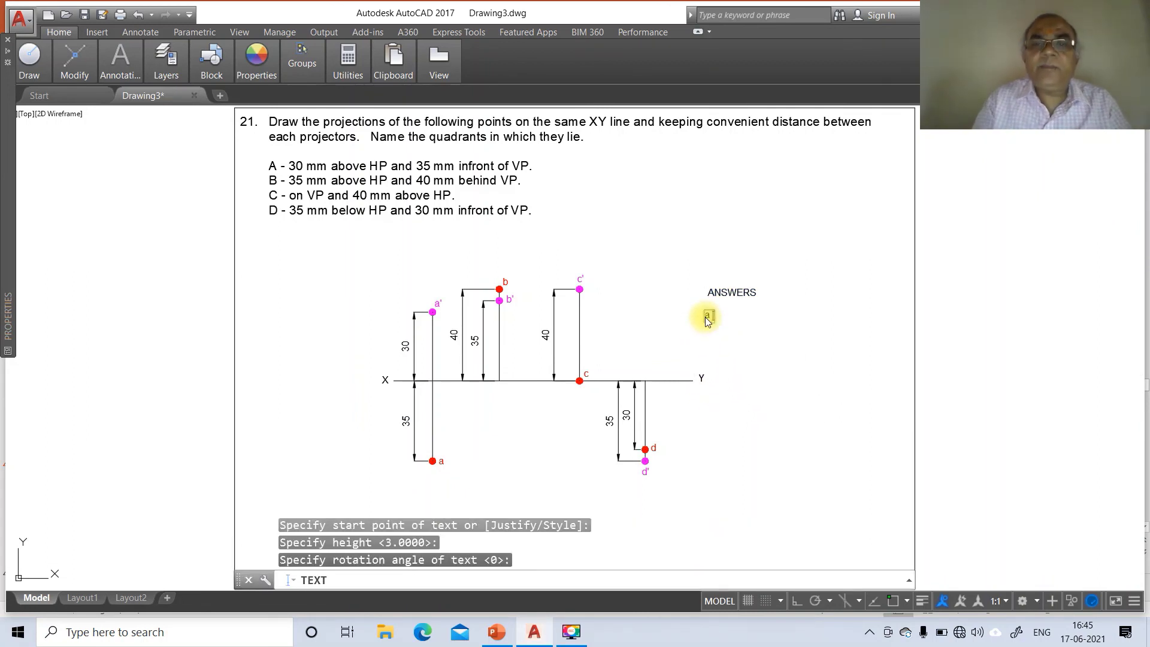
text(A)
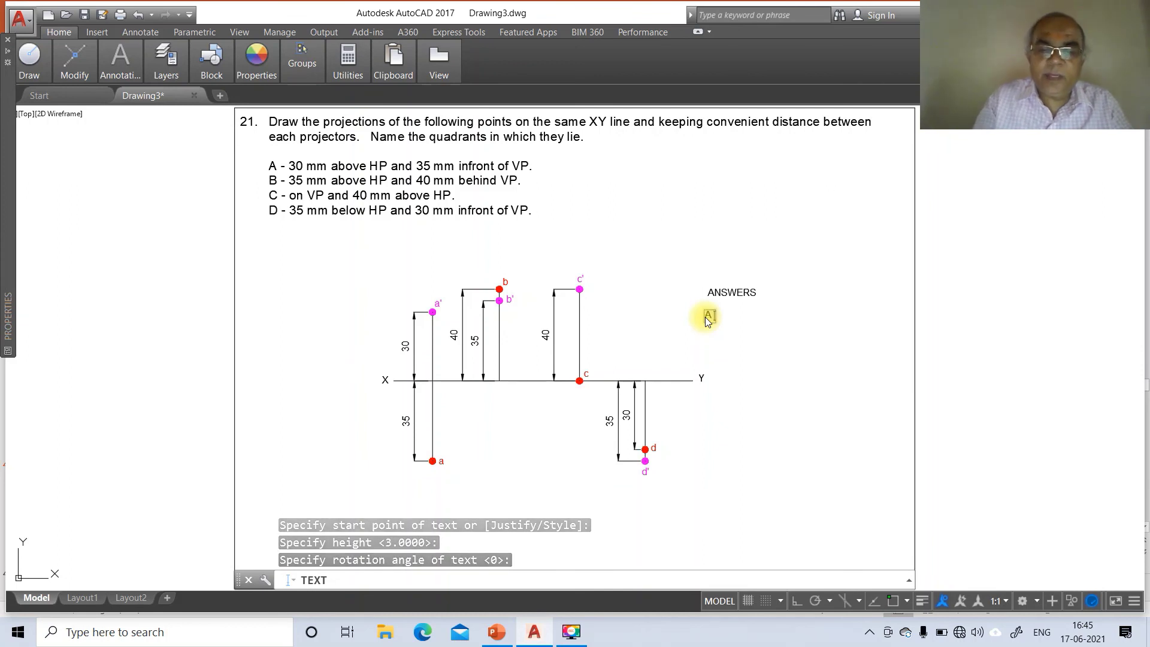
text( - 1st Quadrant.)
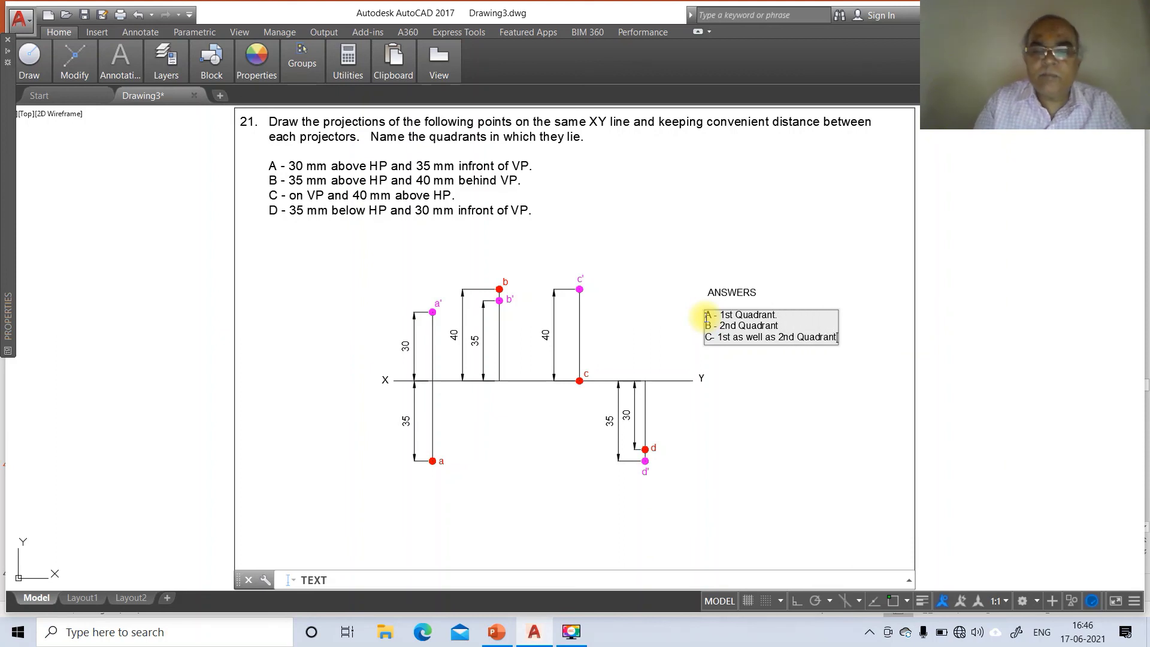
key(Return)
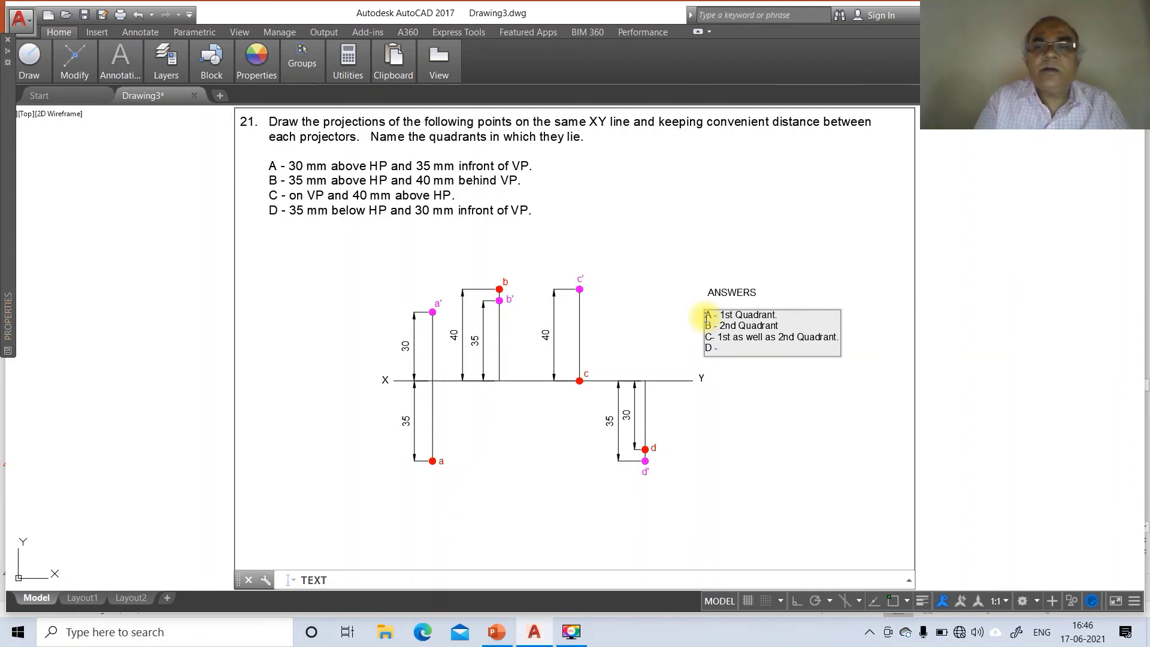
text(th Quadrant)
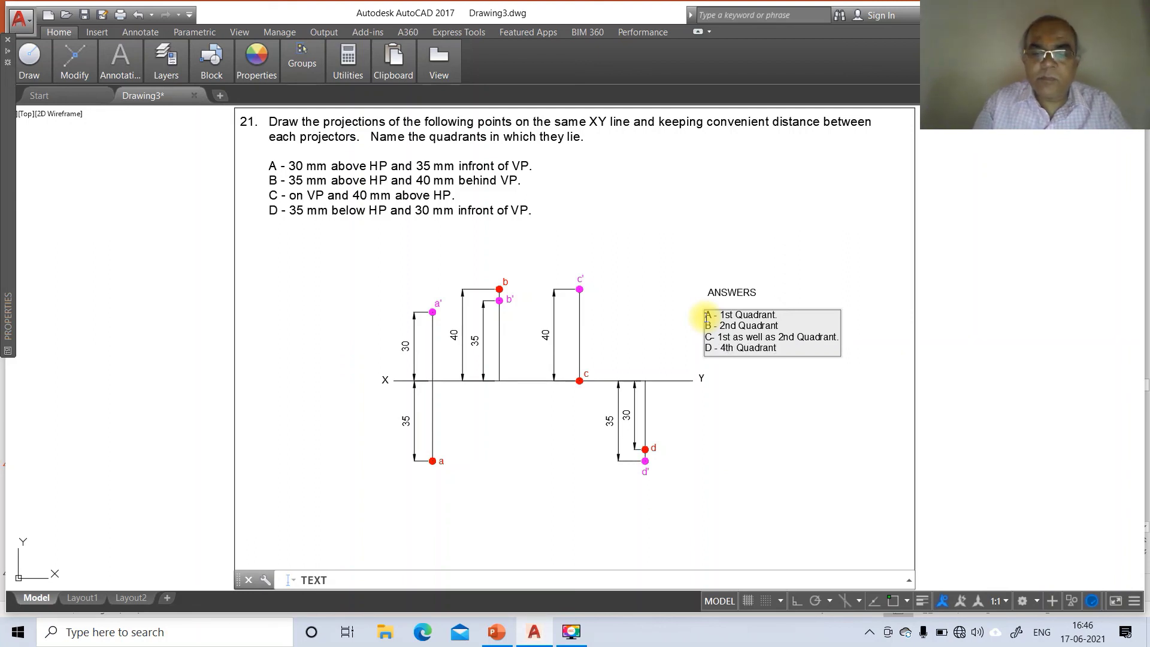
text(.)
Step: Insert a space before the hyphen in answer line C and finish the text
click(712, 336)
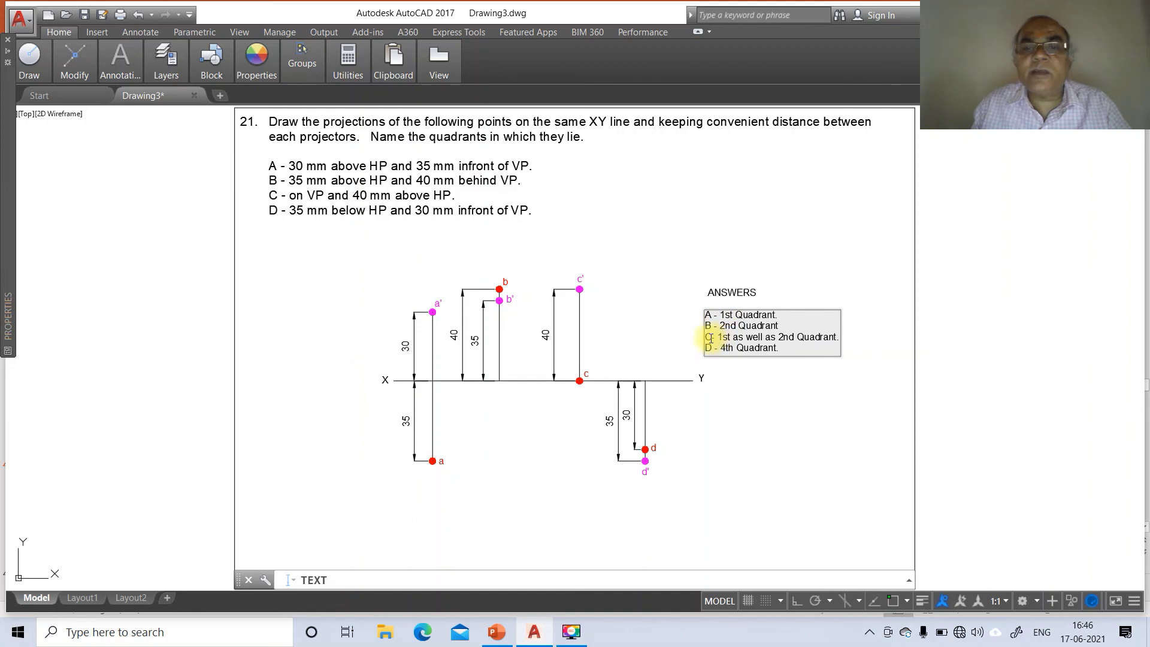
text(-)
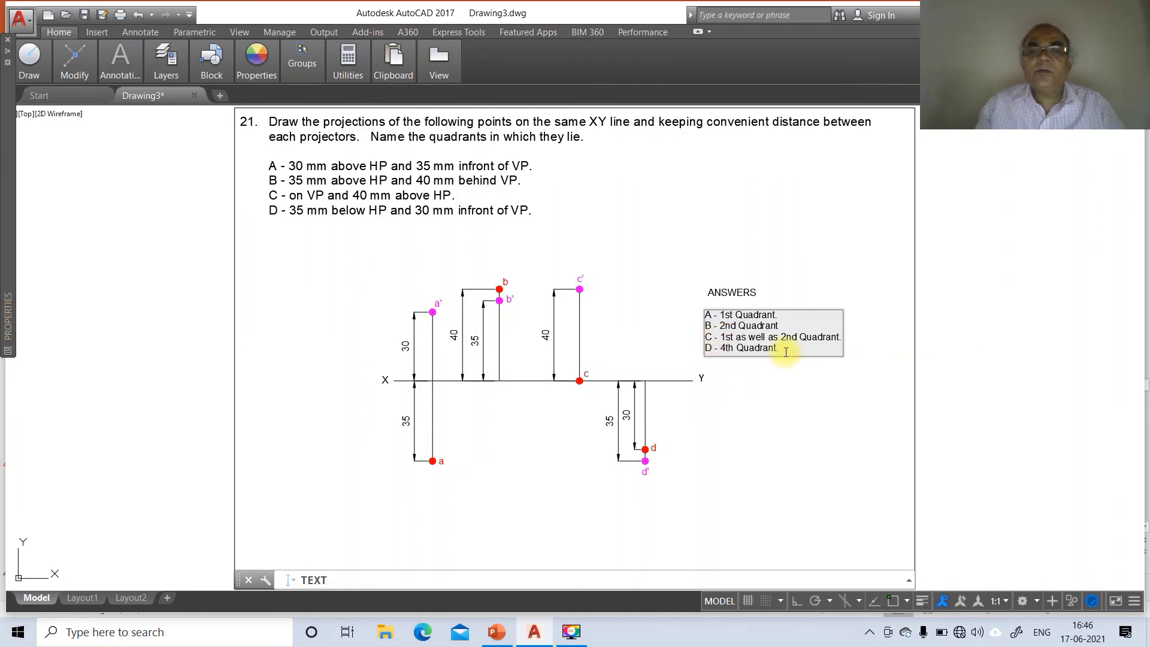
key(Escape)
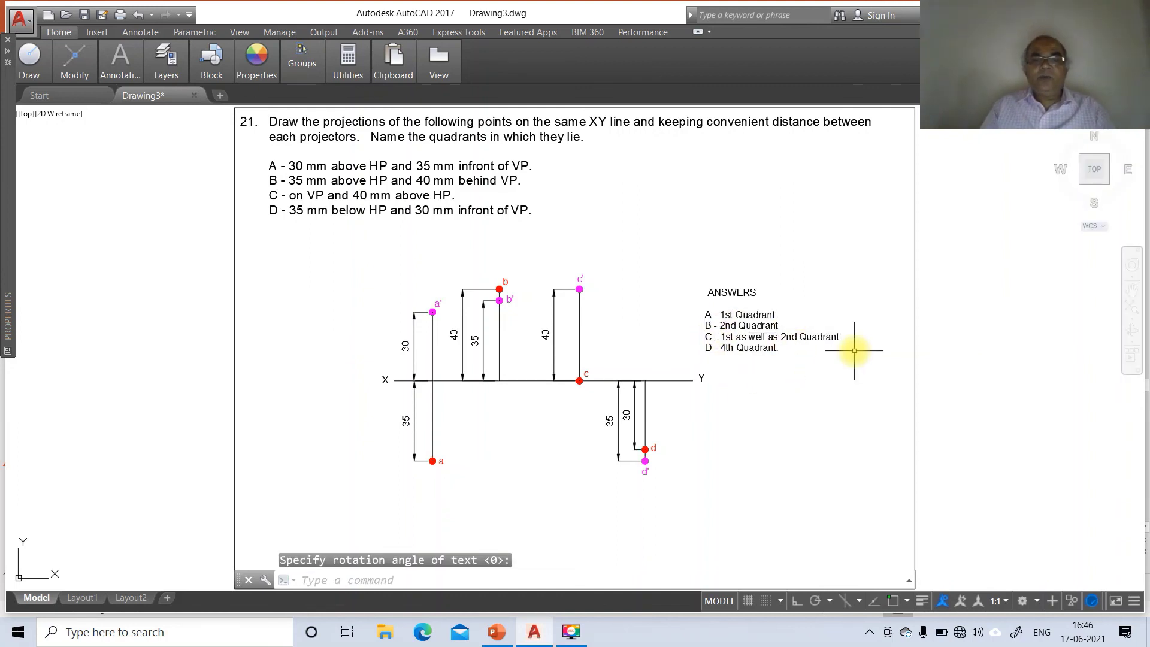
Step: Return to the previous zoom view to review the problem statement, projections and answers together
text(z)
key(Return)
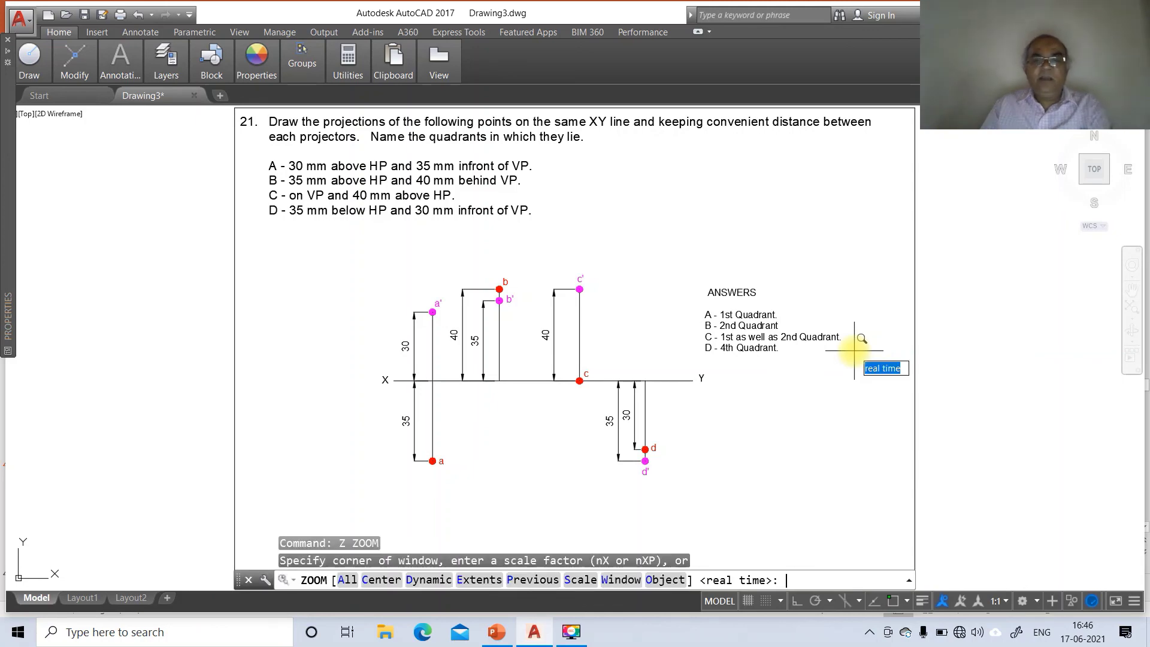
scroll(860, 344, up, 1)
text(p)
key(Return)
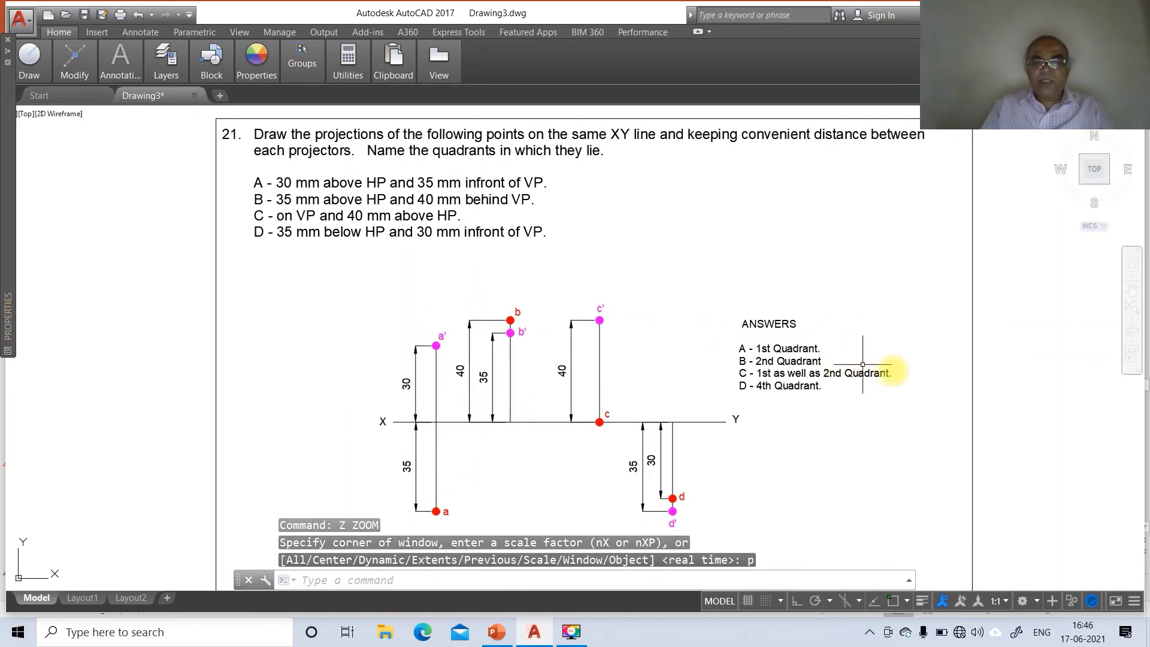